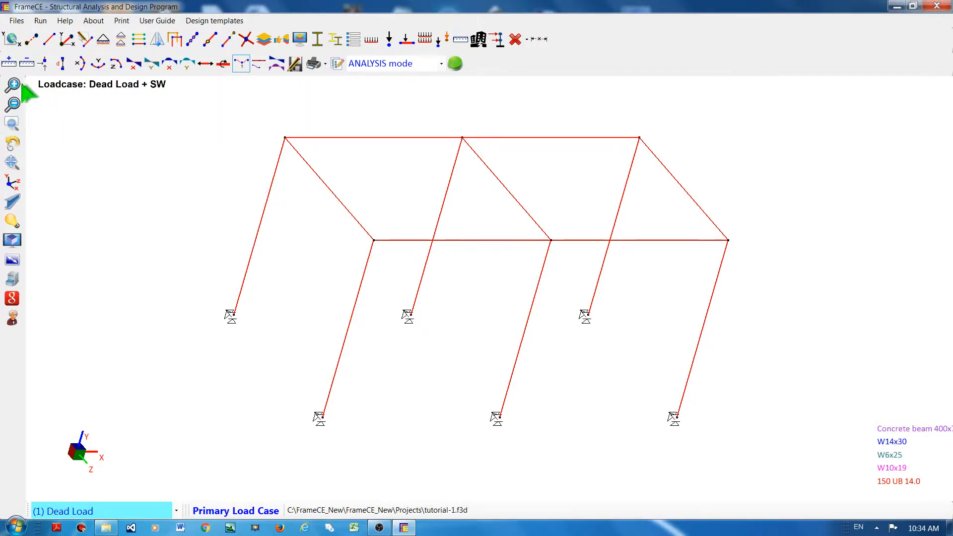
Step: Zoom the frame model in and then back out
{"action": "left_click", "coordinate": [14, 86]}
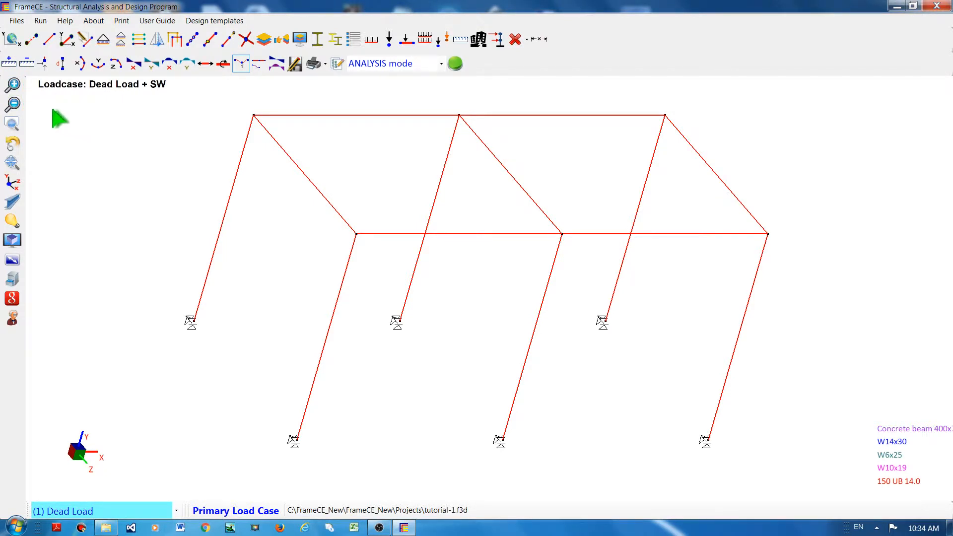
{"action": "left_click", "coordinate": [13, 85]}
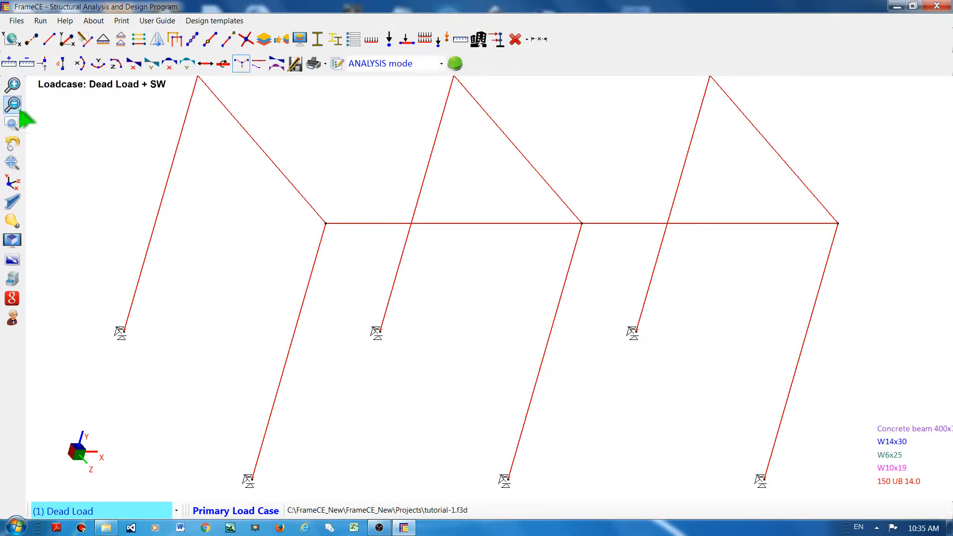
{"action": "left_click", "coordinate": [13, 105]}
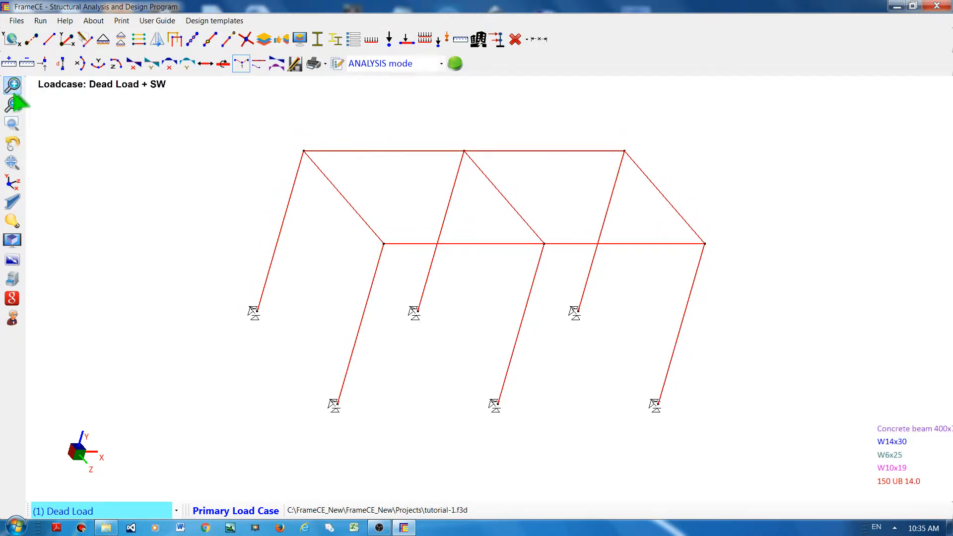
{"action": "mouse_move", "coordinate": [14, 103]}
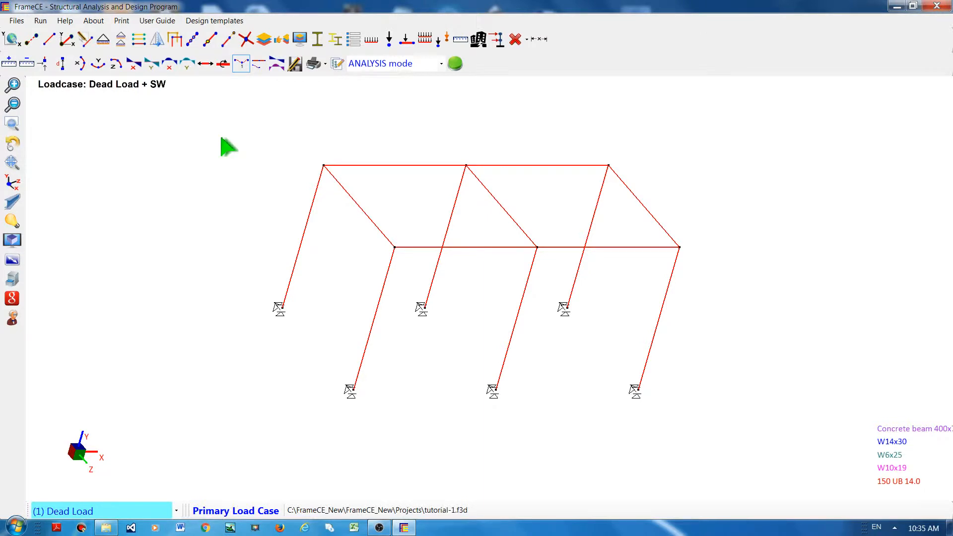
Step: Zoom into a window around the left bays of the frame and pan the view slightly
{"action": "left_click_drag", "start_coordinate": [221, 139], "coordinate": [577, 349]}
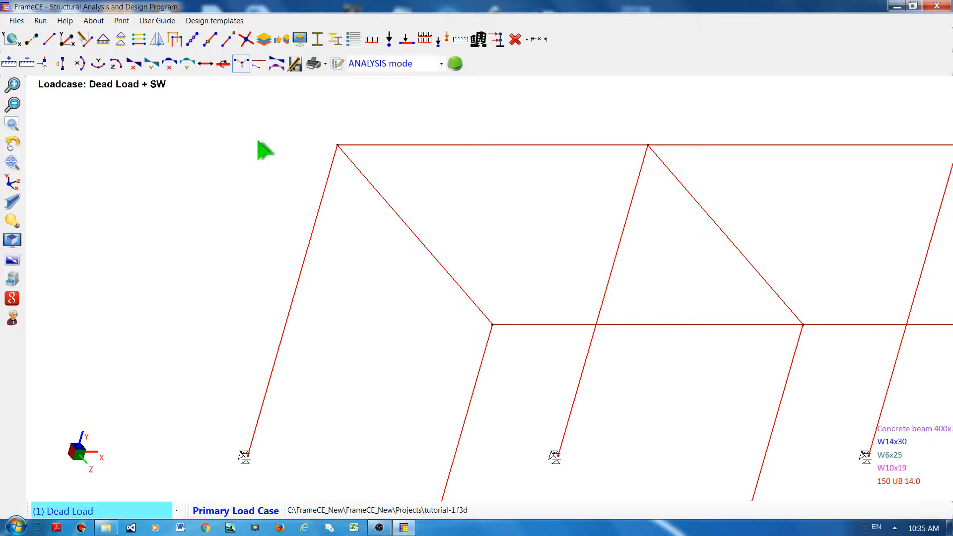
{"action": "mouse_move", "coordinate": [266, 151]}
{"action": "left_mouse_down"}
{"action": "mouse_move", "coordinate": [309, 172]}
{"action": "mouse_move", "coordinate": [404, 127]}
{"action": "mouse_move", "coordinate": [358, 185]}
{"action": "mouse_move", "coordinate": [266, 194]}
{"action": "mouse_move", "coordinate": [155, 141]}
{"action": "mouse_move", "coordinate": [166, 162]}
{"action": "mouse_move", "coordinate": [273, 172]}
{"action": "mouse_move", "coordinate": [389, 151]}
{"action": "mouse_move", "coordinate": [406, 134]}
{"action": "mouse_move", "coordinate": [319, 160]}
{"action": "mouse_move", "coordinate": [166, 134]}
{"action": "mouse_move", "coordinate": [145, 168]}
{"action": "mouse_move", "coordinate": [199, 181]}
{"action": "mouse_move", "coordinate": [334, 136]}
{"action": "mouse_move", "coordinate": [279, 153]}
{"action": "mouse_move", "coordinate": [225, 151]}
{"action": "mouse_move", "coordinate": [255, 156]}
{"action": "left_mouse_up"}
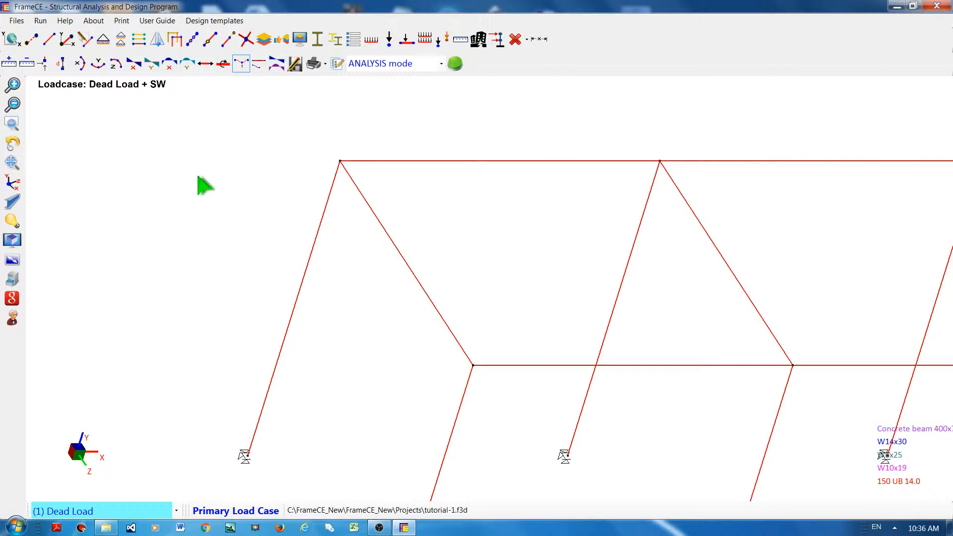
{"action": "left_click_drag", "start_coordinate": [204, 187], "coordinate": [265, 179]}
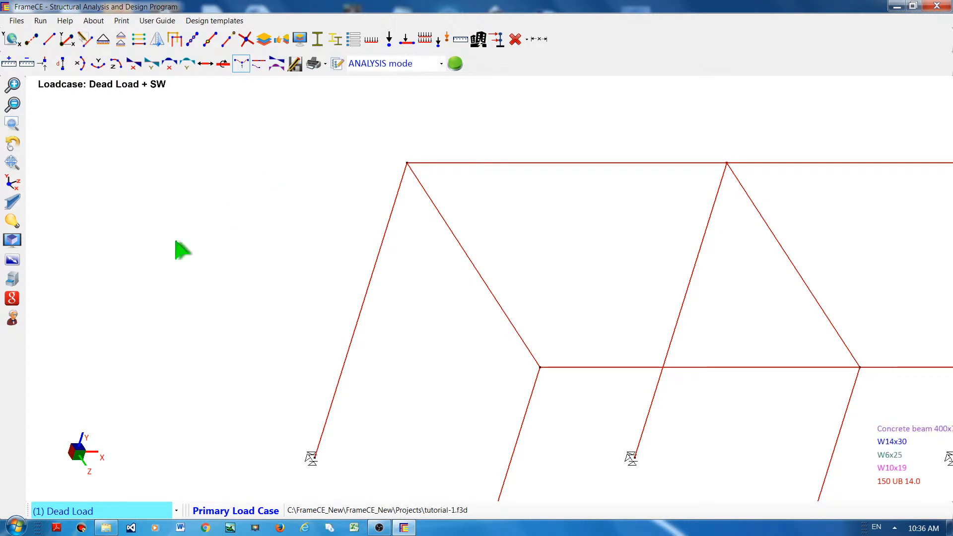
Step: Rotate the model about the X-axis in both directions, then leave the rotation controls
{"action": "left_click", "coordinate": [12, 183]}
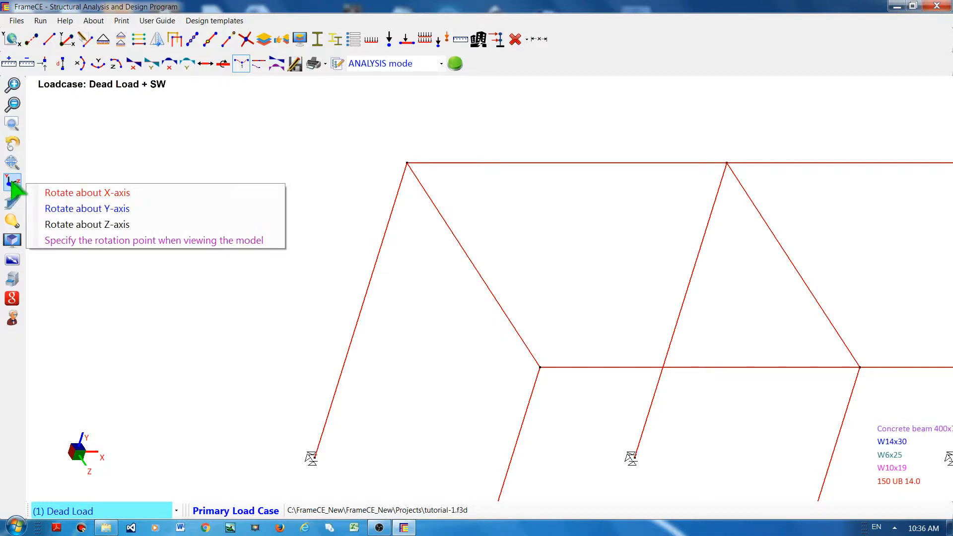
{"action": "left_click", "coordinate": [53, 194]}
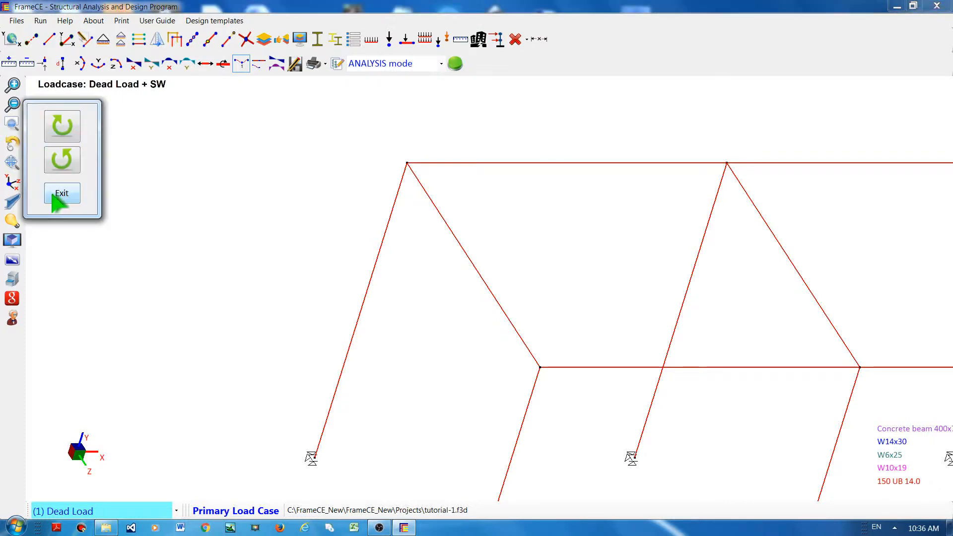
{"action": "left_click", "coordinate": [69, 122]}
{"action": "left_click", "coordinate": [69, 120]}
{"action": "left_click", "coordinate": [69, 120]}
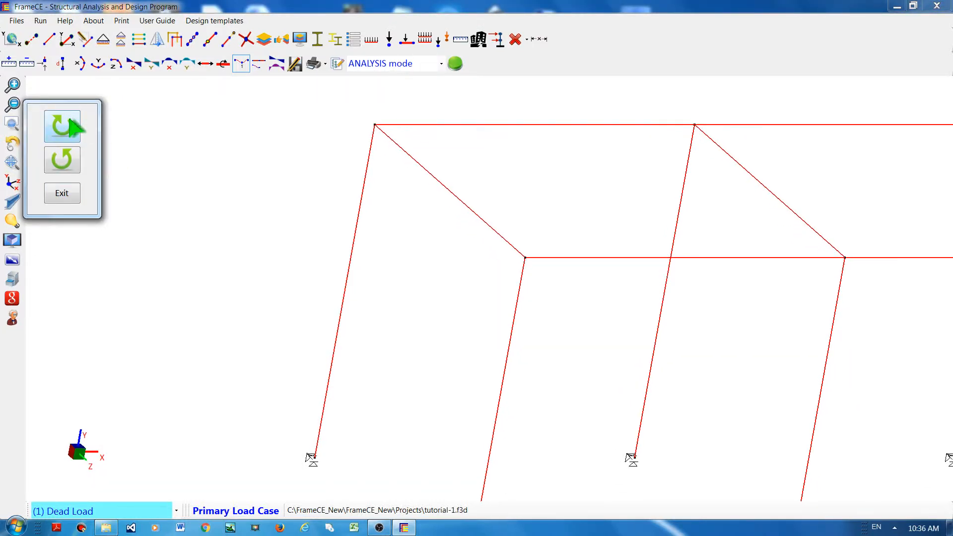
{"action": "left_click", "coordinate": [69, 119]}
{"action": "left_click", "coordinate": [70, 119]}
{"action": "left_click", "coordinate": [69, 119]}
{"action": "left_click", "coordinate": [69, 119]}
{"action": "left_click", "coordinate": [68, 119]}
{"action": "left_click", "coordinate": [52, 166]}
{"action": "left_click", "coordinate": [54, 166]}
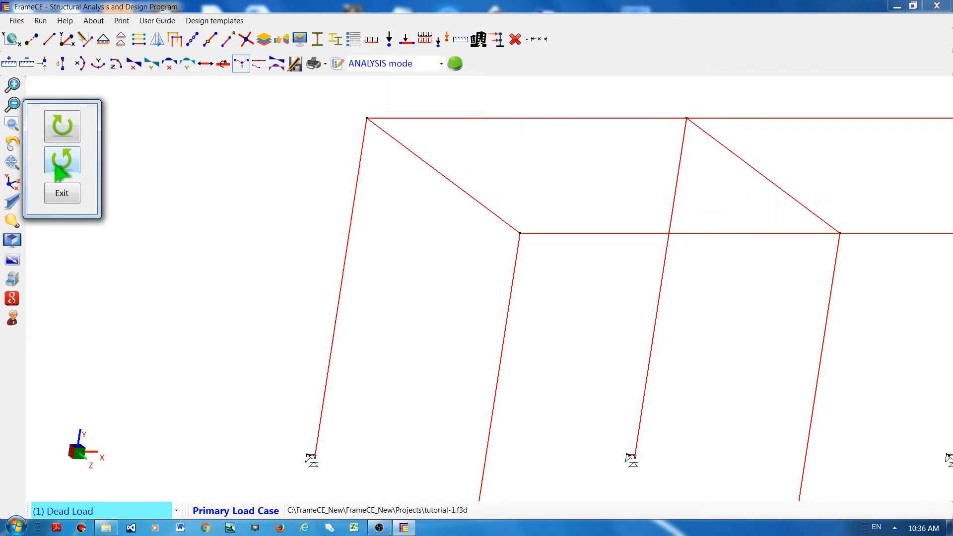
{"action": "left_click", "coordinate": [56, 166]}
{"action": "left_click", "coordinate": [55, 166]}
{"action": "left_click", "coordinate": [56, 166]}
{"action": "left_click", "coordinate": [56, 166]}
{"action": "left_click", "coordinate": [56, 167]}
{"action": "left_click", "coordinate": [56, 166]}
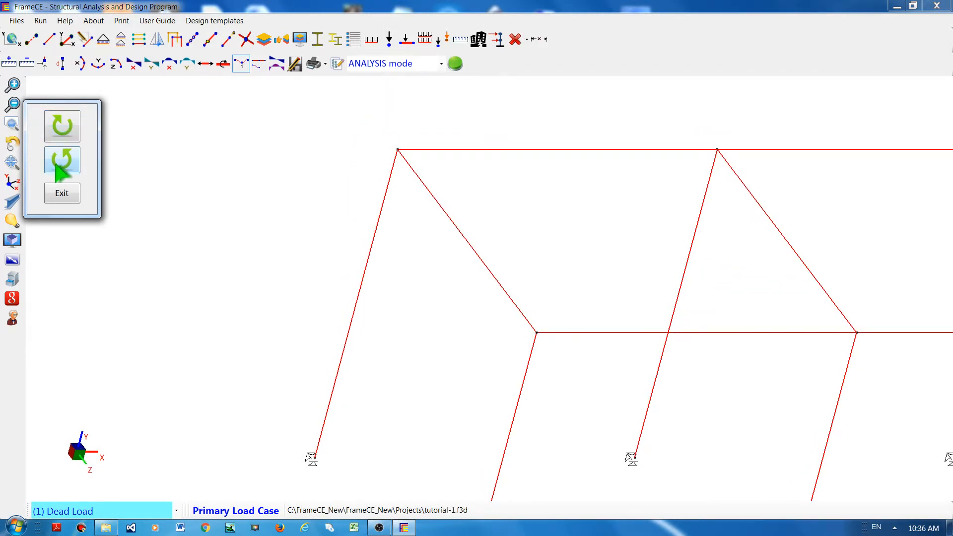
{"action": "left_click", "coordinate": [57, 167]}
{"action": "left_click", "coordinate": [56, 167]}
{"action": "left_click", "coordinate": [56, 166]}
{"action": "left_click", "coordinate": [56, 166]}
{"action": "left_click", "coordinate": [56, 166]}
{"action": "left_click", "coordinate": [56, 166]}
{"action": "left_click", "coordinate": [56, 166]}
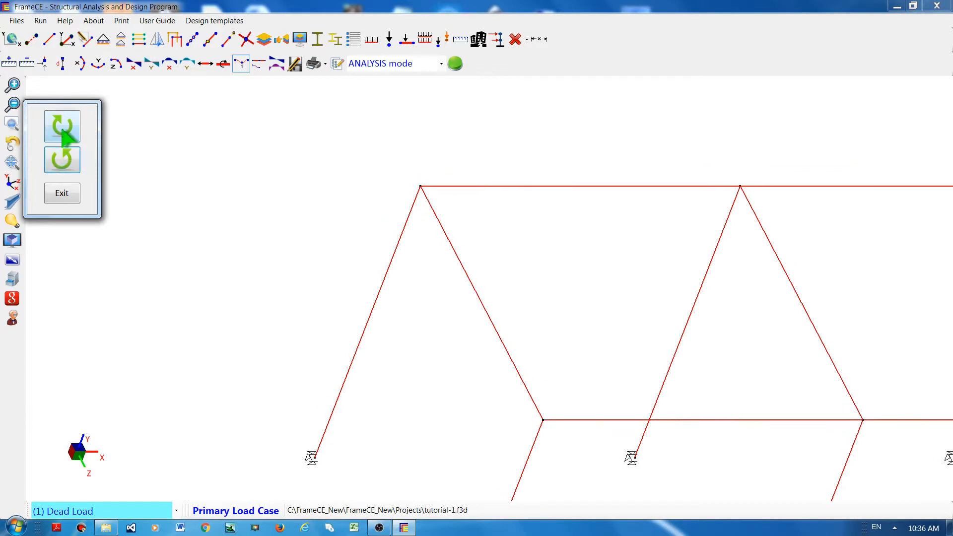
{"action": "left_click", "coordinate": [68, 127]}
{"action": "left_click", "coordinate": [68, 127]}
{"action": "left_click", "coordinate": [68, 127]}
{"action": "left_click", "coordinate": [77, 192]}
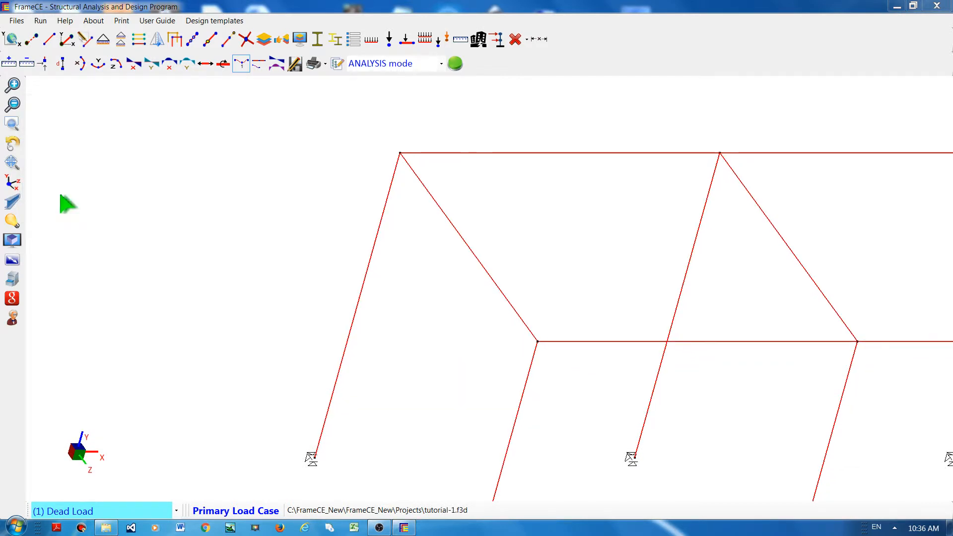
Step: Rotate the model about the Y-axis in both directions, then leave the rotation controls
{"action": "left_click", "coordinate": [12, 184]}
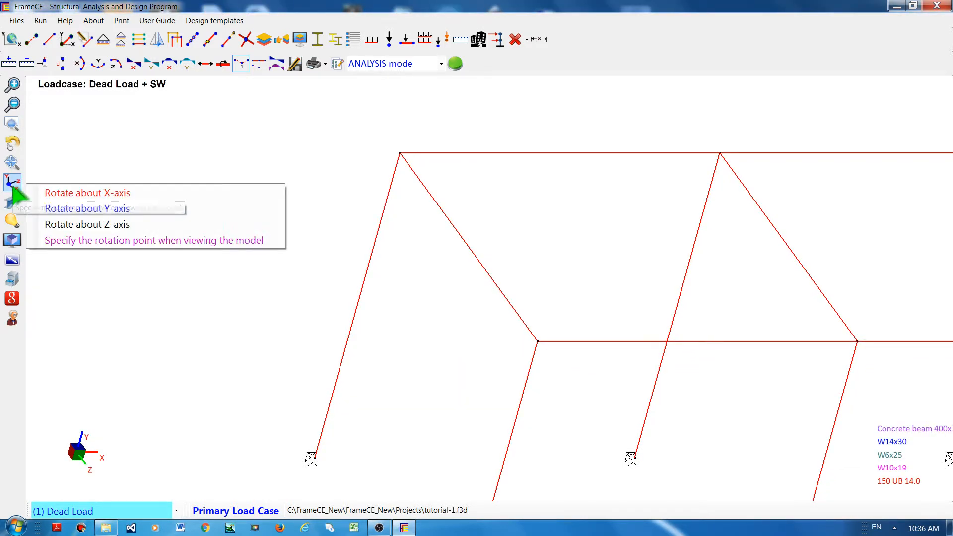
{"action": "left_click", "coordinate": [68, 209]}
{"action": "left_click", "coordinate": [67, 128]}
{"action": "left_click", "coordinate": [70, 129]}
{"action": "left_click", "coordinate": [72, 130]}
{"action": "left_click", "coordinate": [69, 129]}
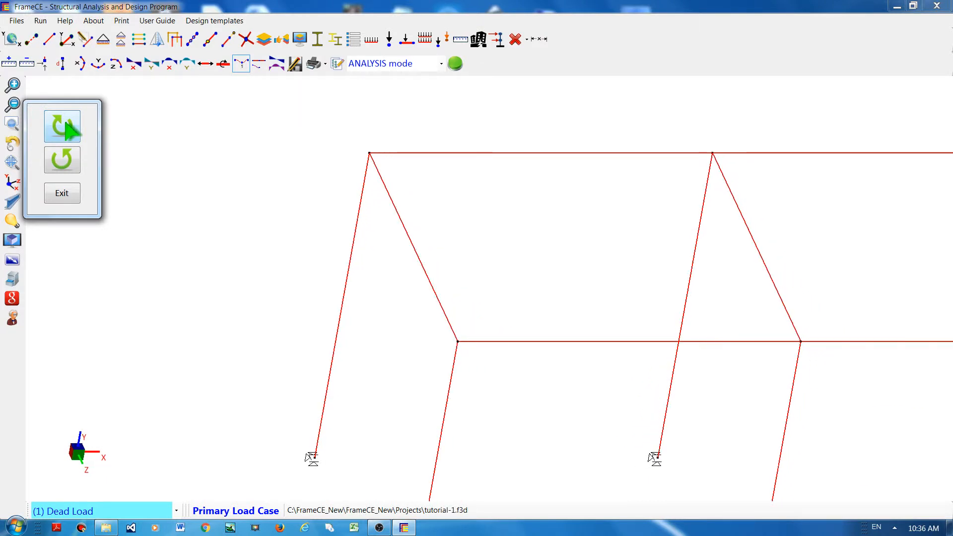
{"action": "left_click", "coordinate": [69, 130]}
{"action": "left_click", "coordinate": [69, 130]}
{"action": "left_click", "coordinate": [62, 166]}
{"action": "left_click", "coordinate": [62, 166]}
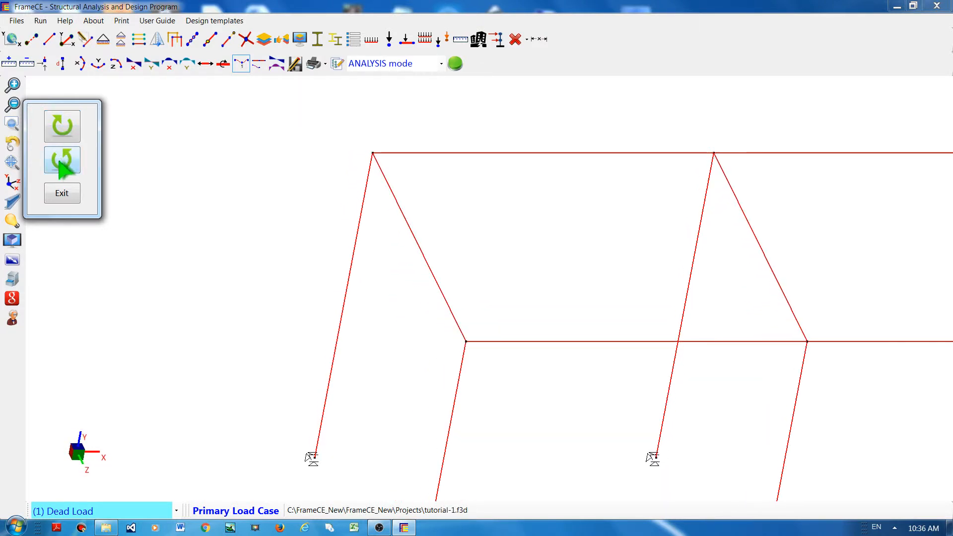
{"action": "left_click", "coordinate": [62, 167]}
{"action": "left_click", "coordinate": [62, 166]}
{"action": "left_click", "coordinate": [62, 167]}
{"action": "left_click", "coordinate": [62, 167]}
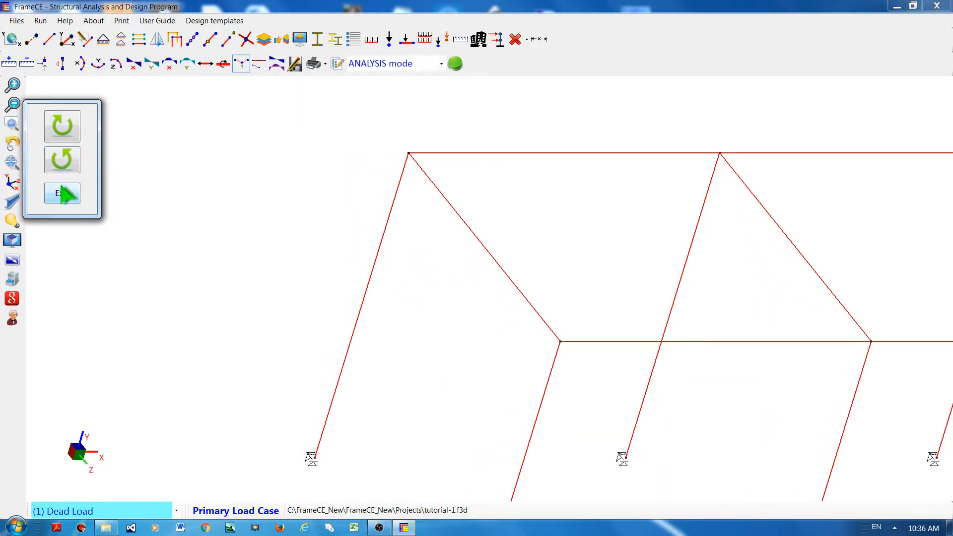
{"action": "left_click", "coordinate": [62, 192]}
Step: Rotate the model about the Z-axis in both directions, then leave the rotation controls
{"action": "left_click", "coordinate": [12, 183]}
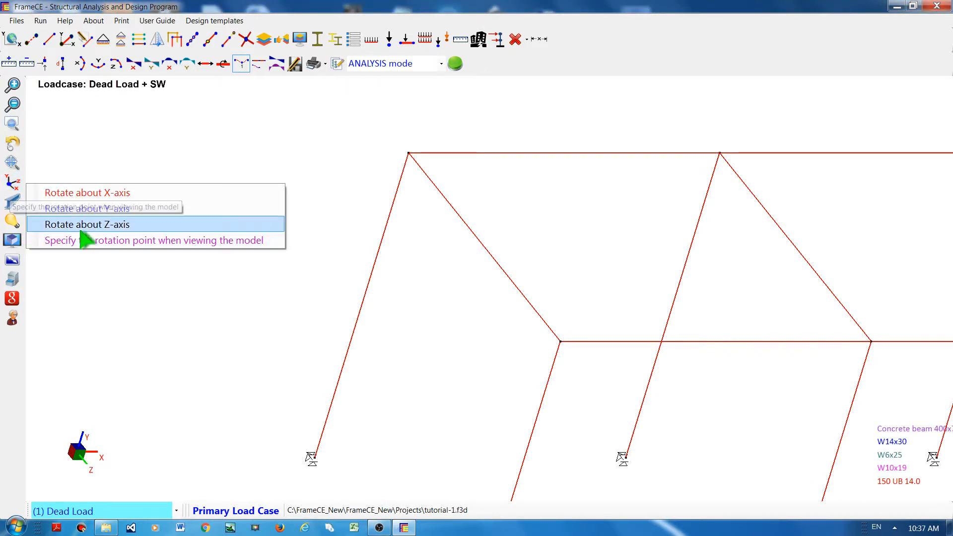
{"action": "left_click", "coordinate": [95, 226]}
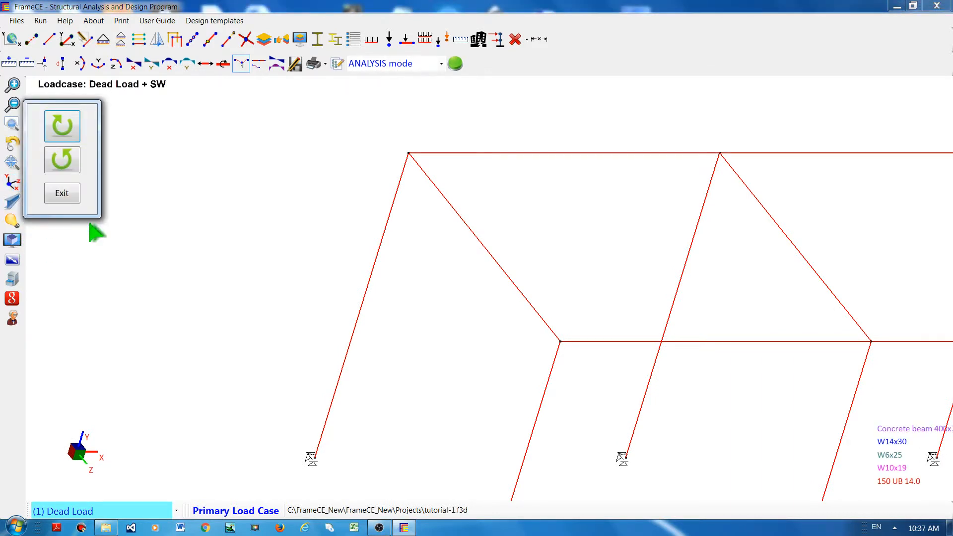
{"action": "left_click", "coordinate": [67, 122]}
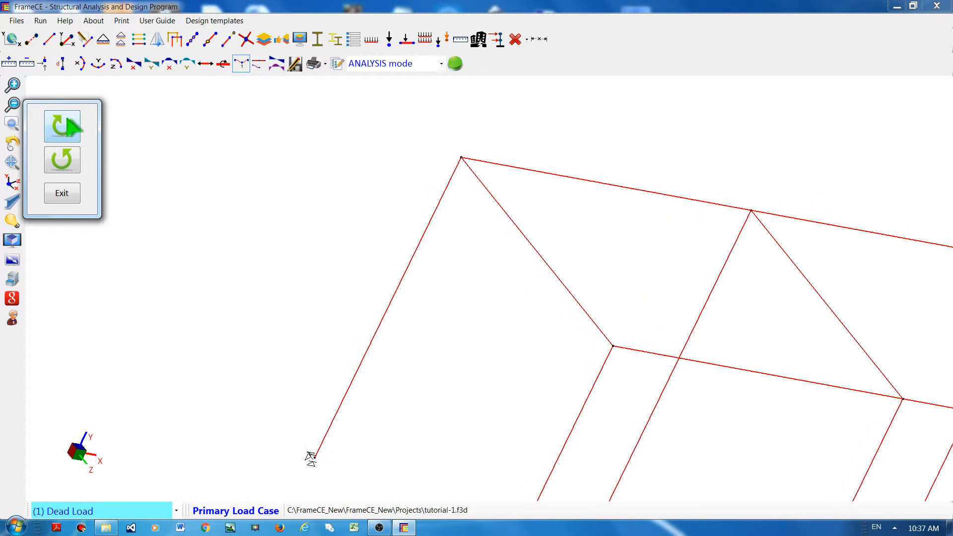
{"action": "left_click", "coordinate": [66, 162]}
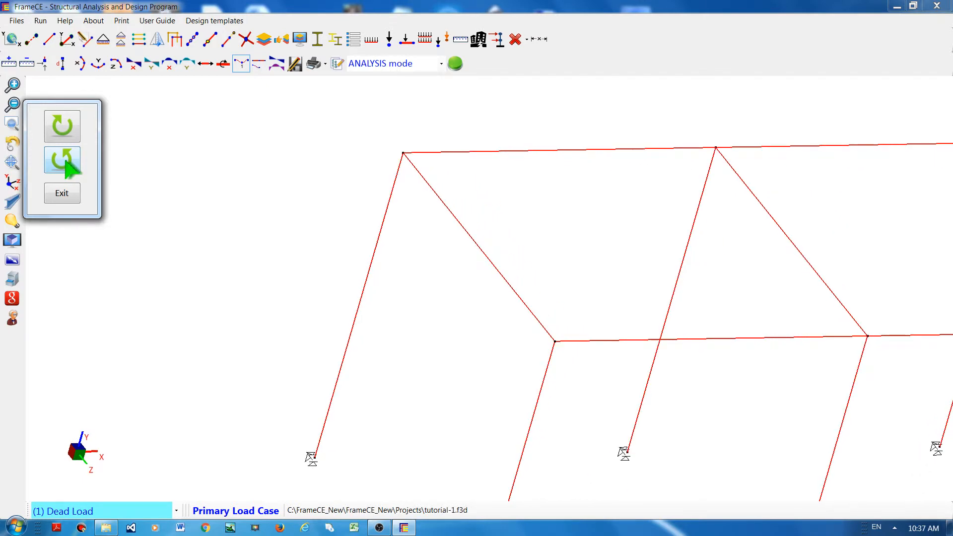
{"action": "left_click", "coordinate": [64, 197]}
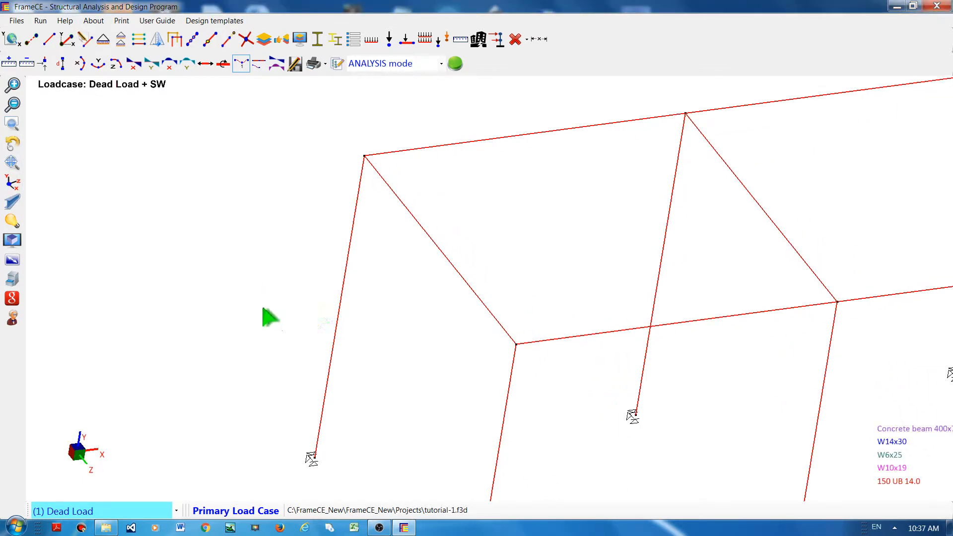
Step: Set the view rotation point to x = 5, y = 0, z = 0 and apply it
{"action": "left_click", "coordinate": [12, 184]}
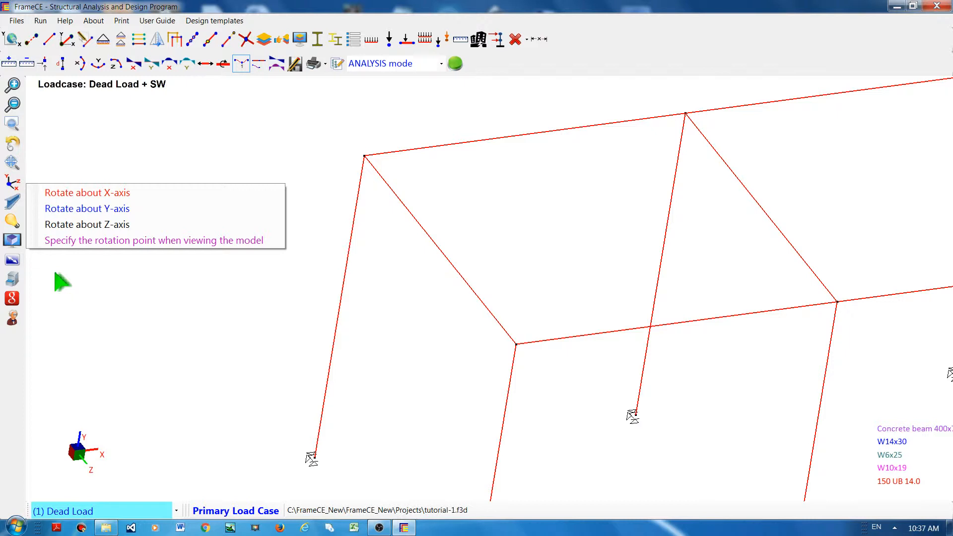
{"action": "left_click", "coordinate": [114, 242]}
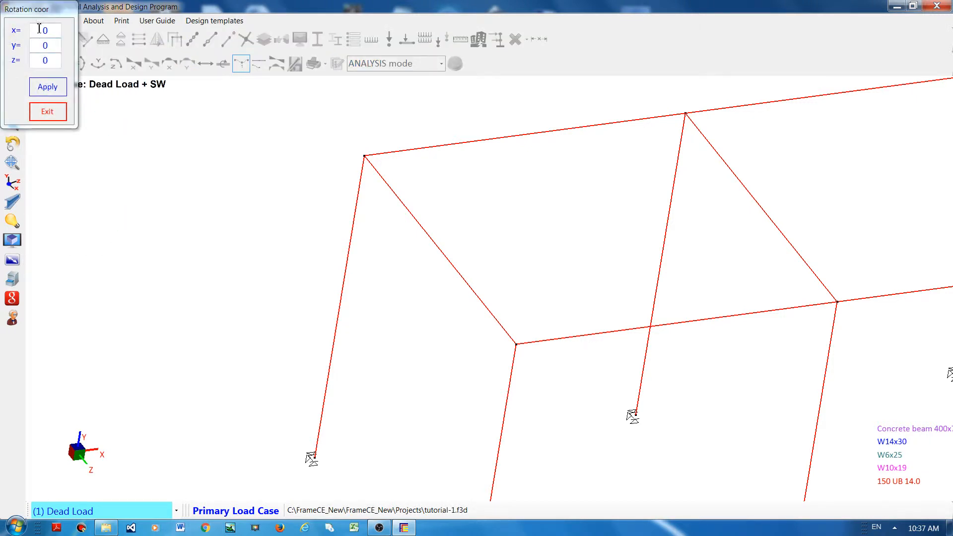
{"action": "left_click", "coordinate": [59, 31]}
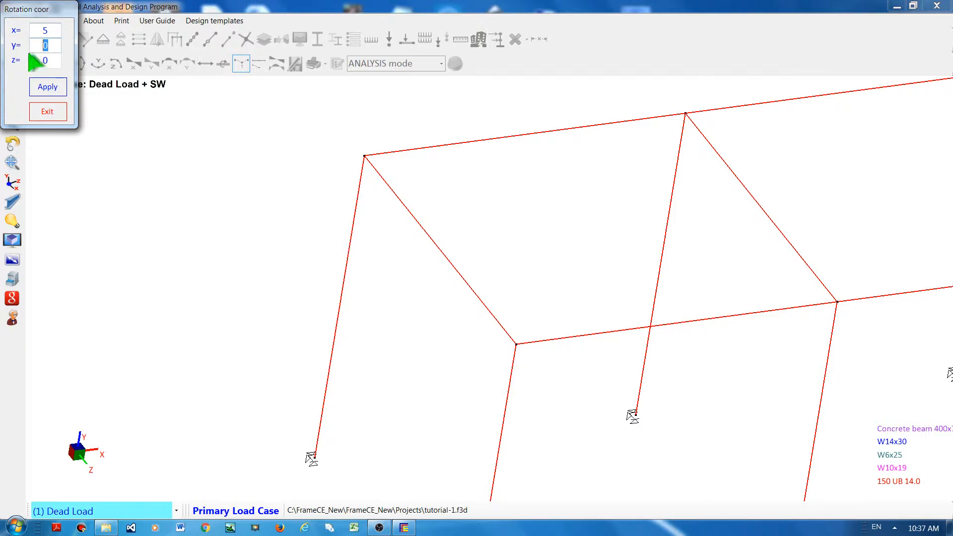
{"action": "left_click", "coordinate": [50, 87]}
{"action": "left_click", "coordinate": [61, 110]}
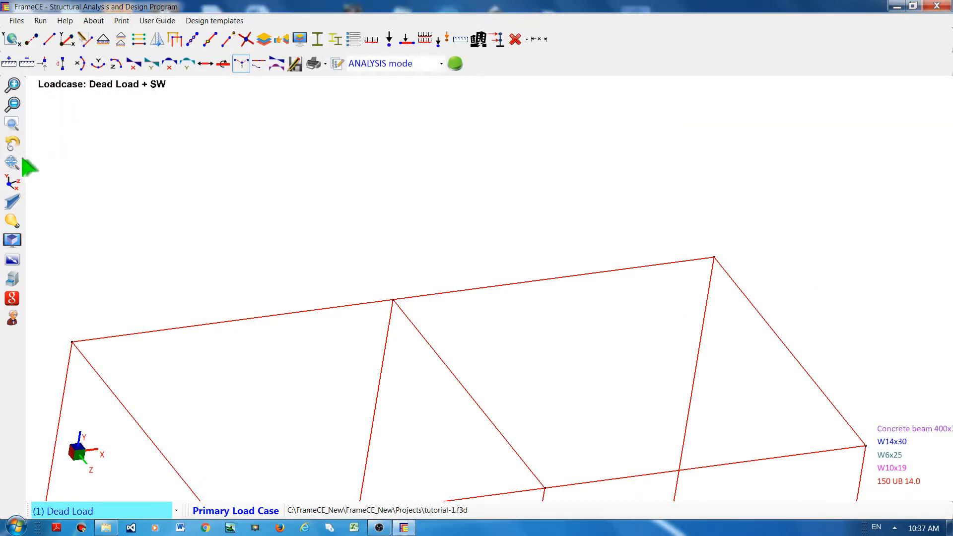
Step: Zoom out and orbit the model into a perspective view of the whole frame
{"action": "scroll", "coordinate": [108, 193], "scroll_direction": "down", "scroll_amount": 4}
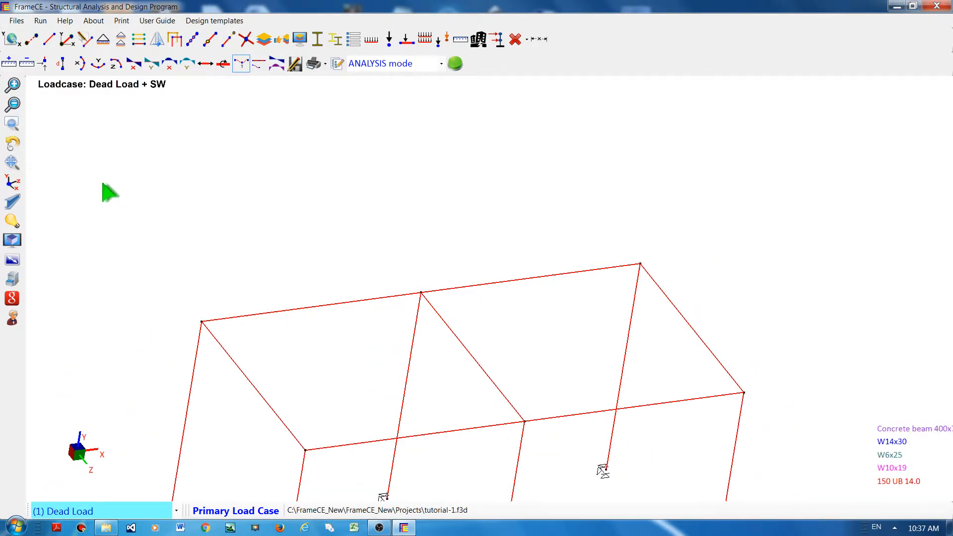
{"action": "scroll", "coordinate": [59, 199], "scroll_direction": "down", "scroll_amount": 3}
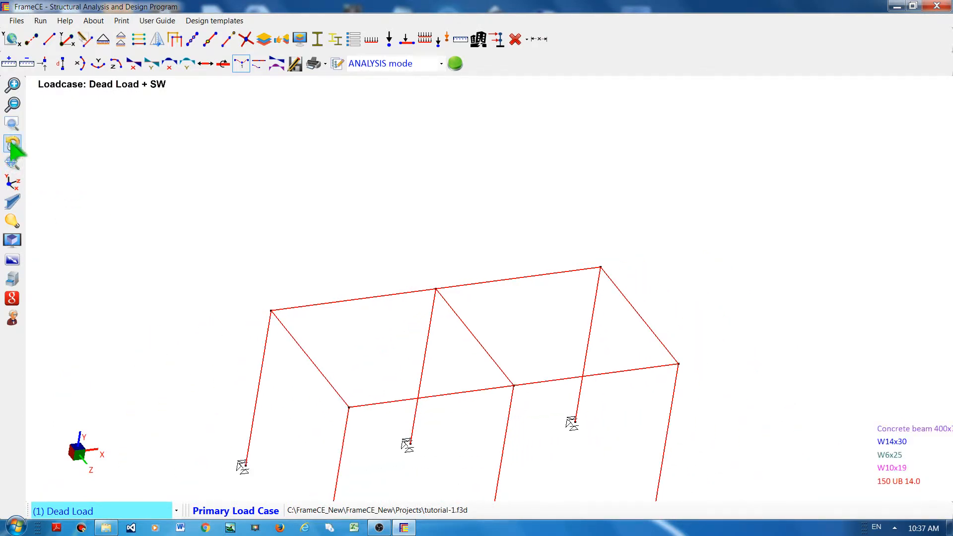
{"action": "left_click_drag", "start_coordinate": [403, 209], "coordinate": [447, 170]}
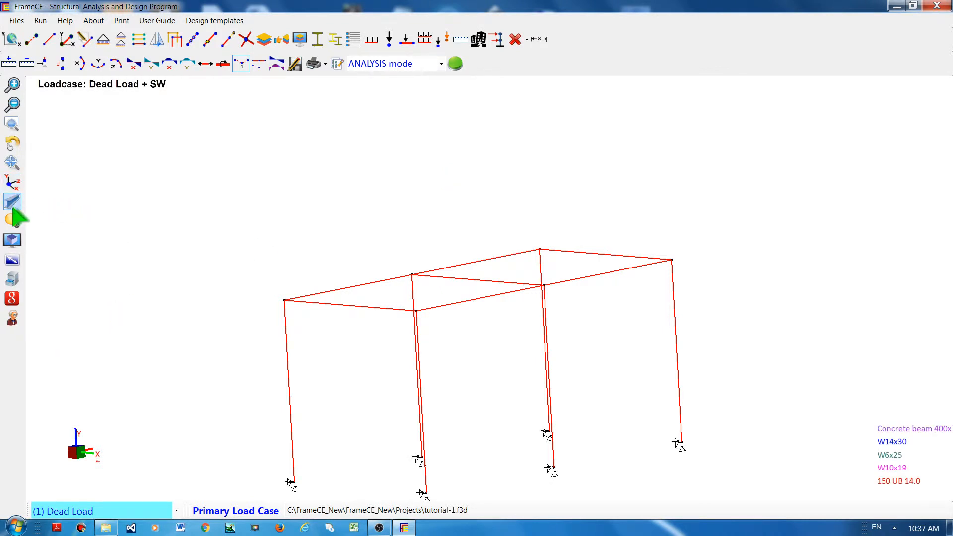
Step: Switch on 3D member viewing and zoom in on the roof framing
{"action": "left_click", "coordinate": [13, 201]}
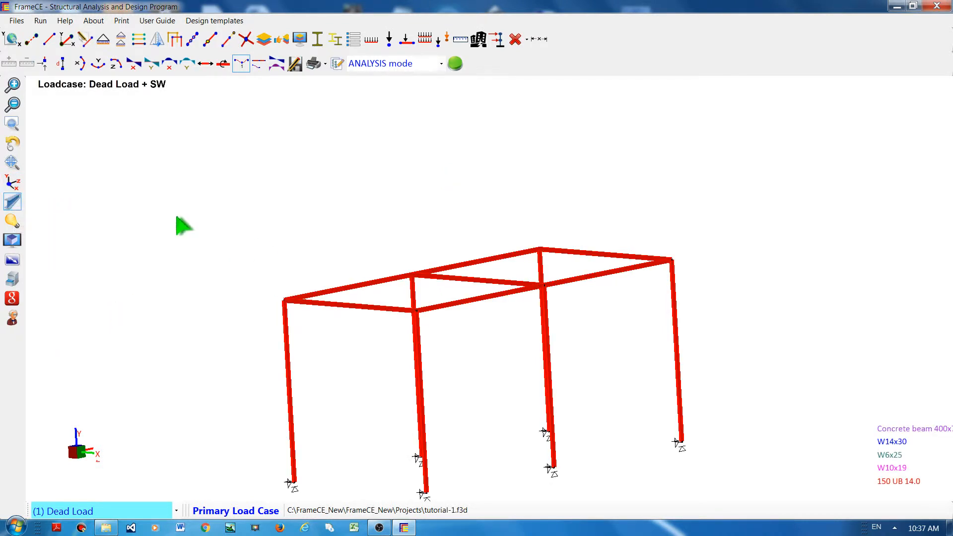
{"action": "left_click", "coordinate": [16, 150]}
{"action": "left_click_drag", "start_coordinate": [169, 181], "coordinate": [191, 193]}
{"action": "scroll", "coordinate": [287, 265], "scroll_direction": "up", "scroll_amount": 1}
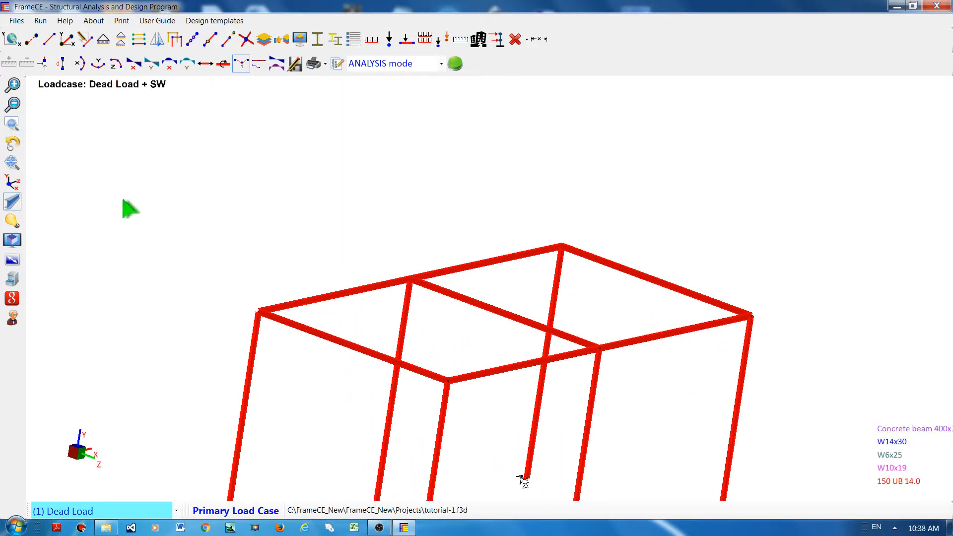
Step: Toggle 3D member viewing off and back on
{"action": "left_click", "coordinate": [12, 204]}
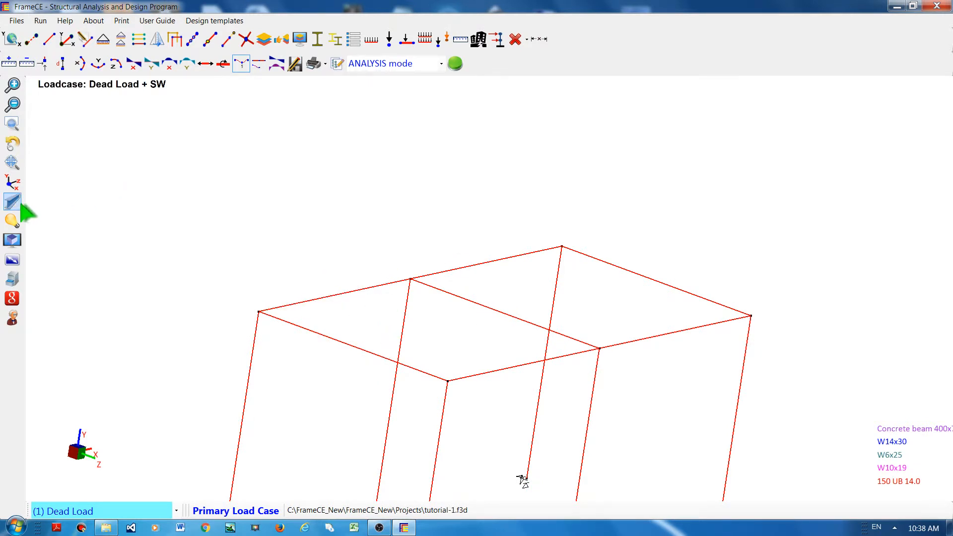
{"action": "left_click", "coordinate": [12, 202]}
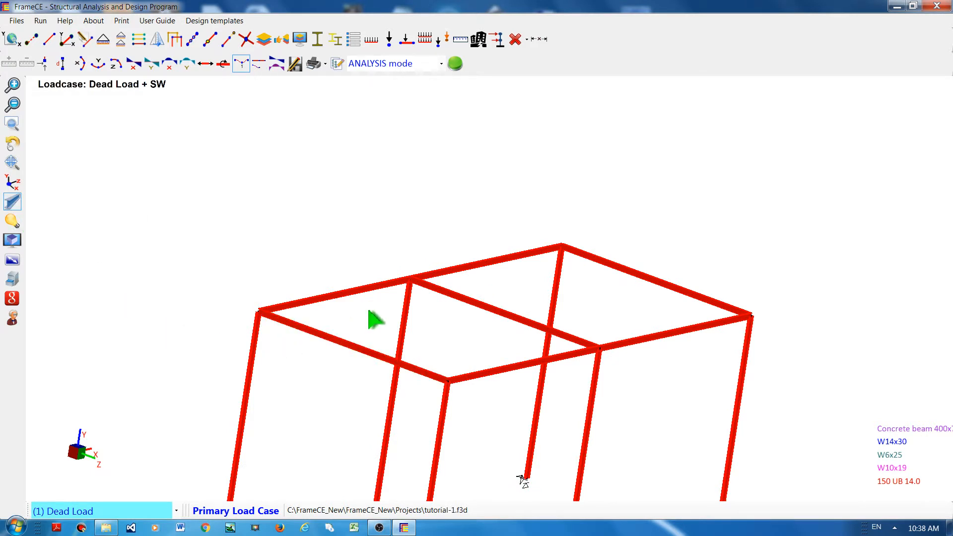
{"action": "left_click", "coordinate": [12, 206]}
{"action": "left_click", "coordinate": [12, 207]}
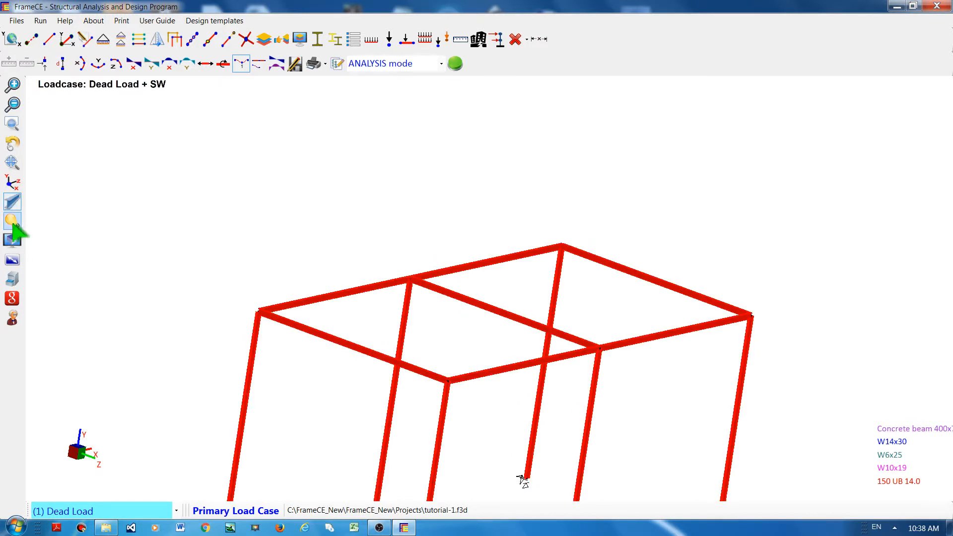
Step: Open the list of model items to show and confirm it without changes
{"action": "left_click", "coordinate": [15, 230]}
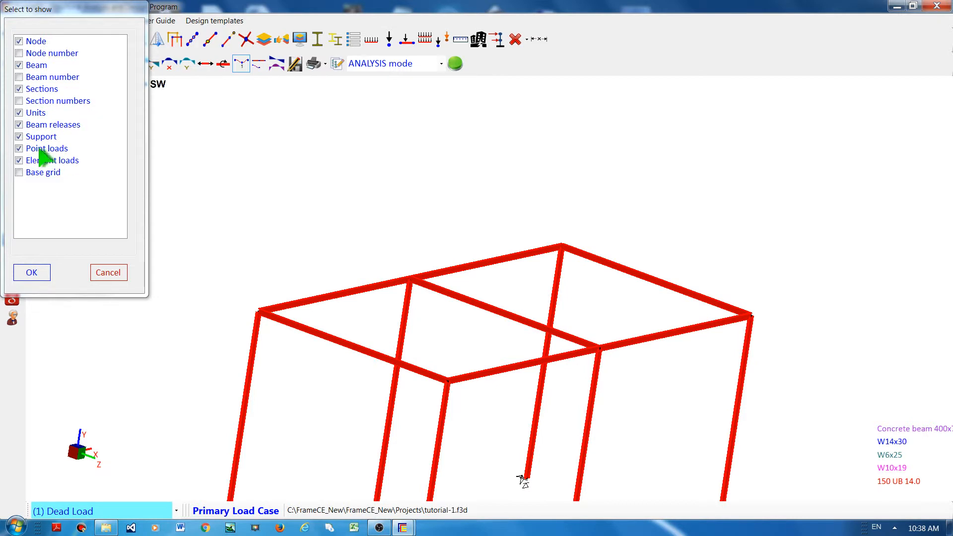
{"action": "left_click", "coordinate": [32, 273]}
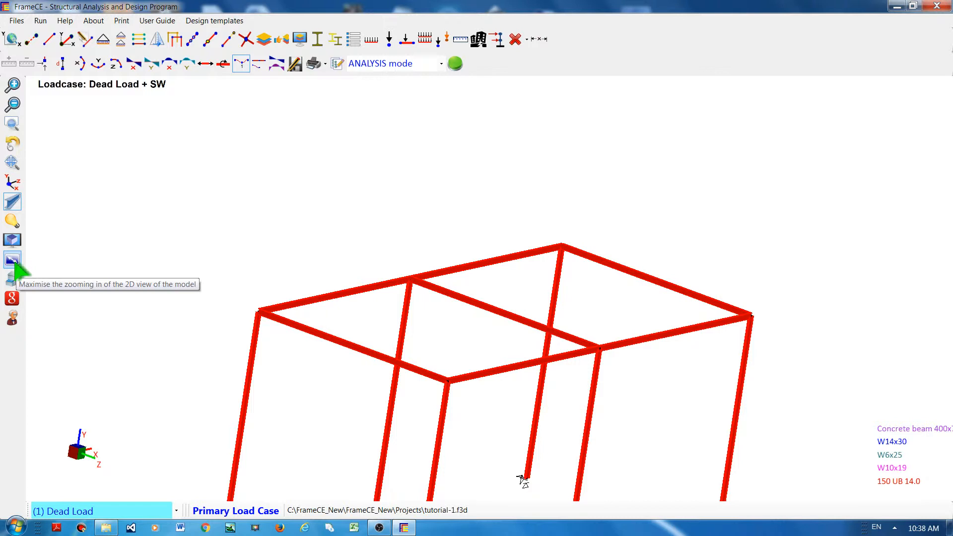
Step: Maximise the 2D view of the model, then switch back to the maximised 3D view
{"action": "left_click", "coordinate": [13, 264]}
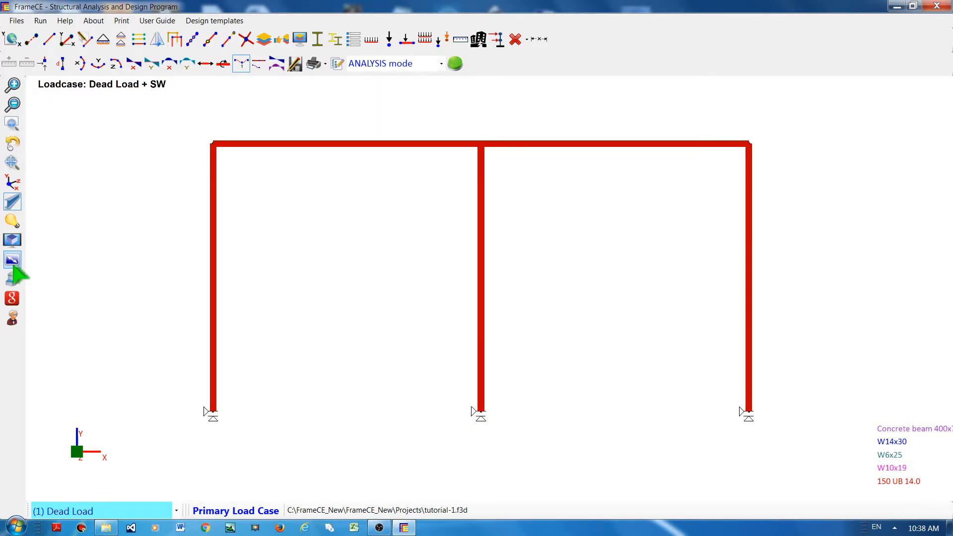
{"action": "left_click", "coordinate": [14, 239]}
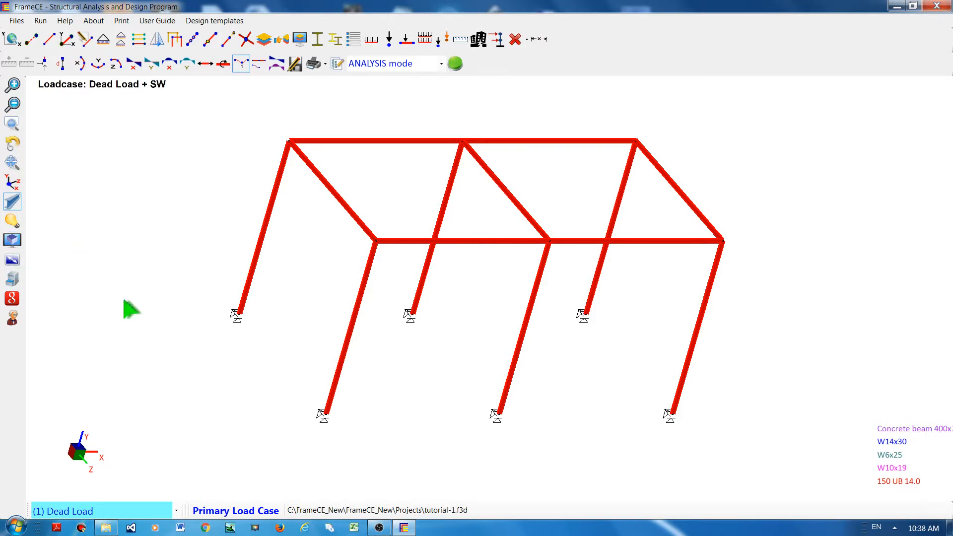
Step: Write "Video 2" in the project notes and close the notes window
{"action": "left_click", "coordinate": [14, 281]}
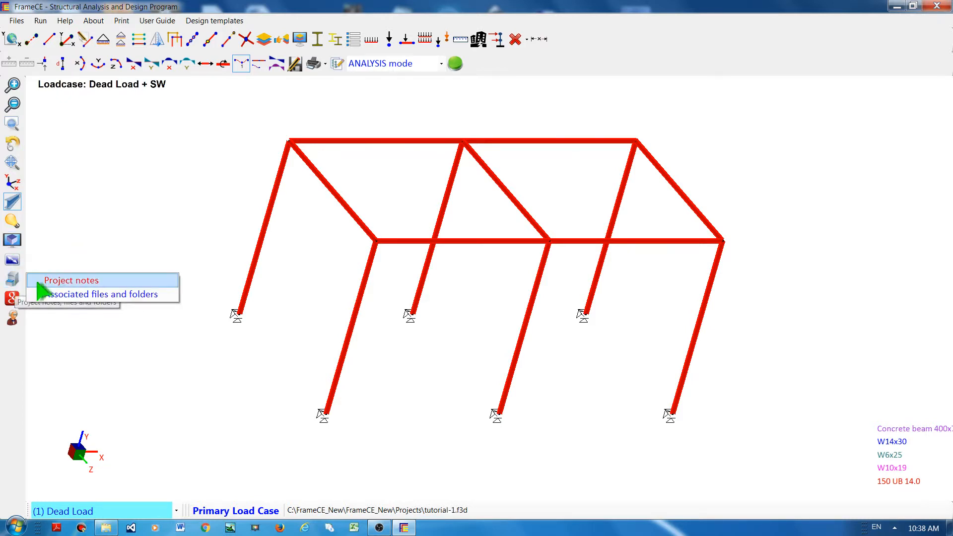
{"action": "left_click", "coordinate": [69, 281]}
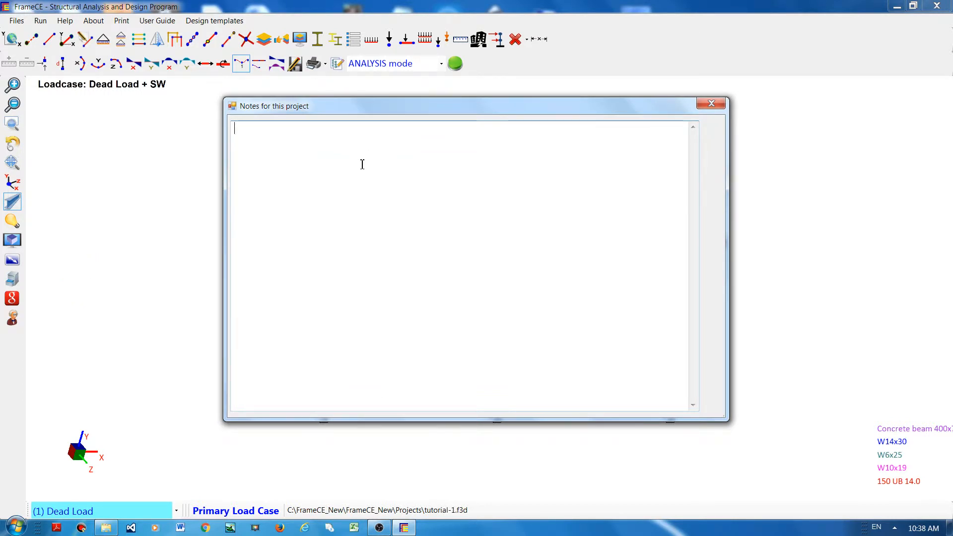
{"action": "key", "text": "BackSpace"}
{"action": "type", "text": "Video 1"}
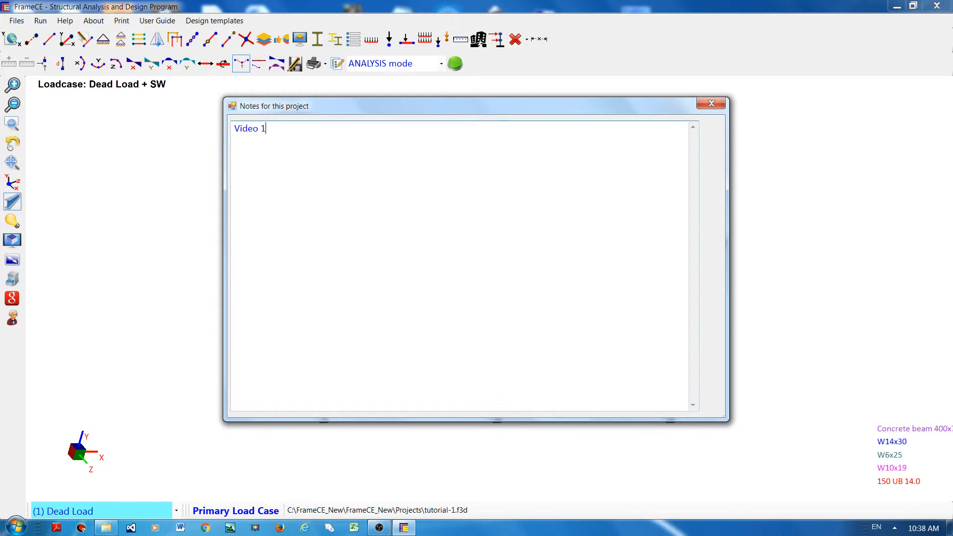
{"action": "key", "text": "BackSpace"}
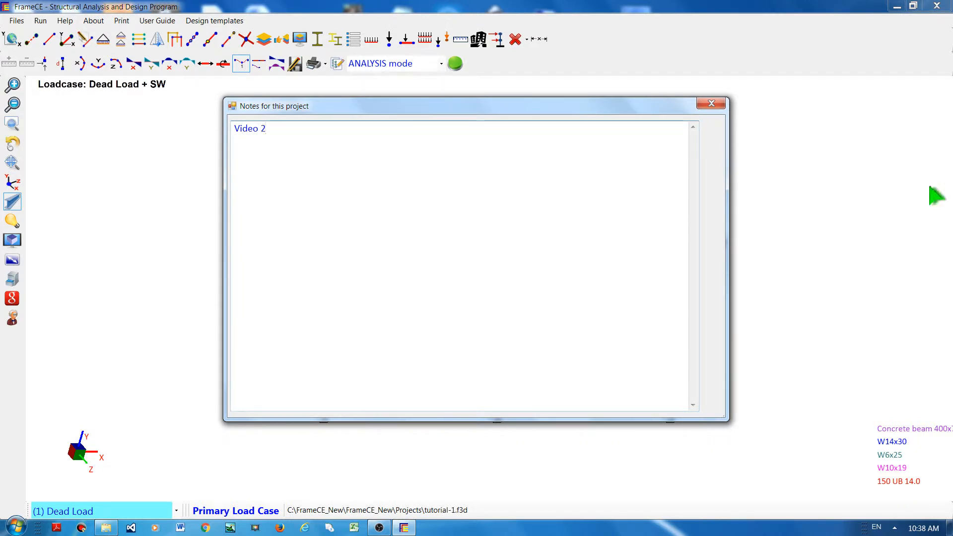
{"action": "left_click", "coordinate": [711, 104]}
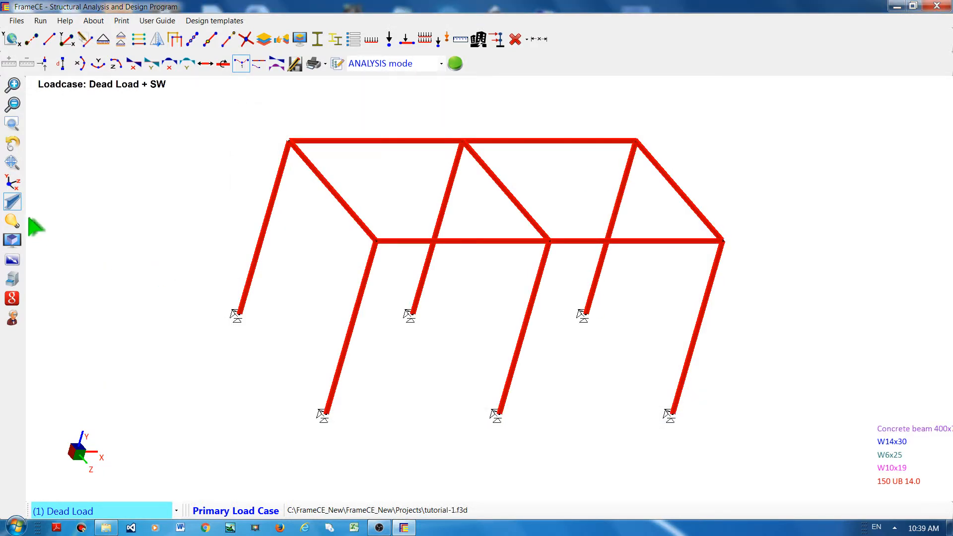
Step: Reopen the project notes to review them and close the window again
{"action": "left_click", "coordinate": [13, 280]}
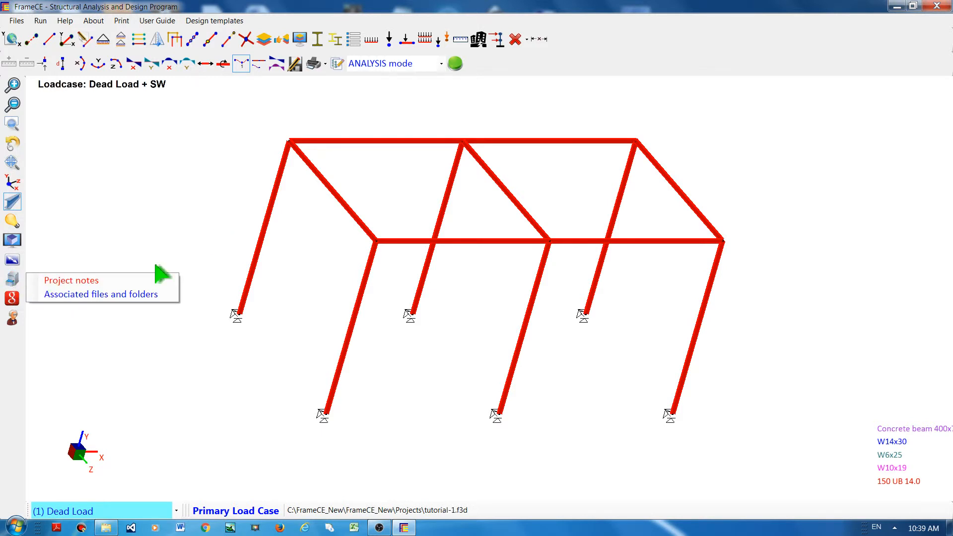
{"action": "left_click", "coordinate": [129, 281]}
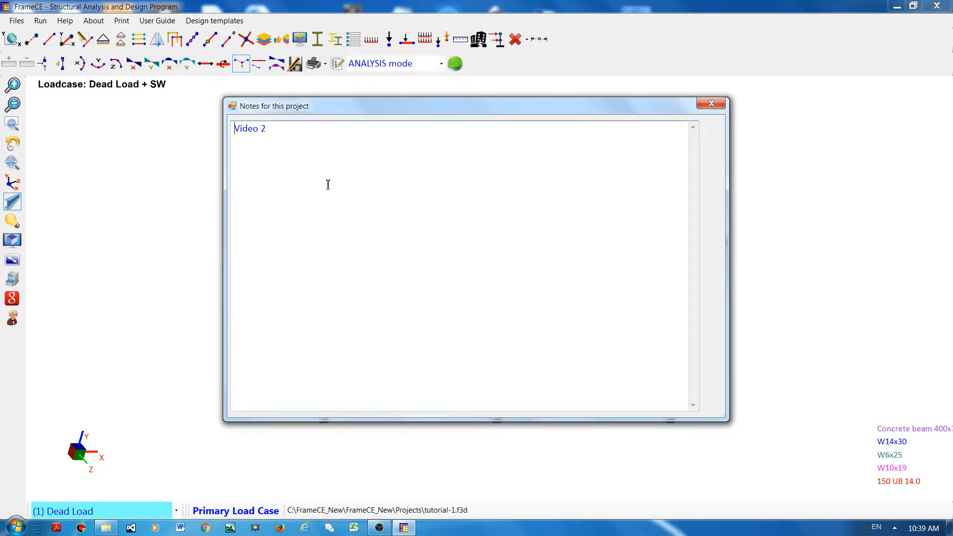
{"action": "left_click", "coordinate": [711, 104]}
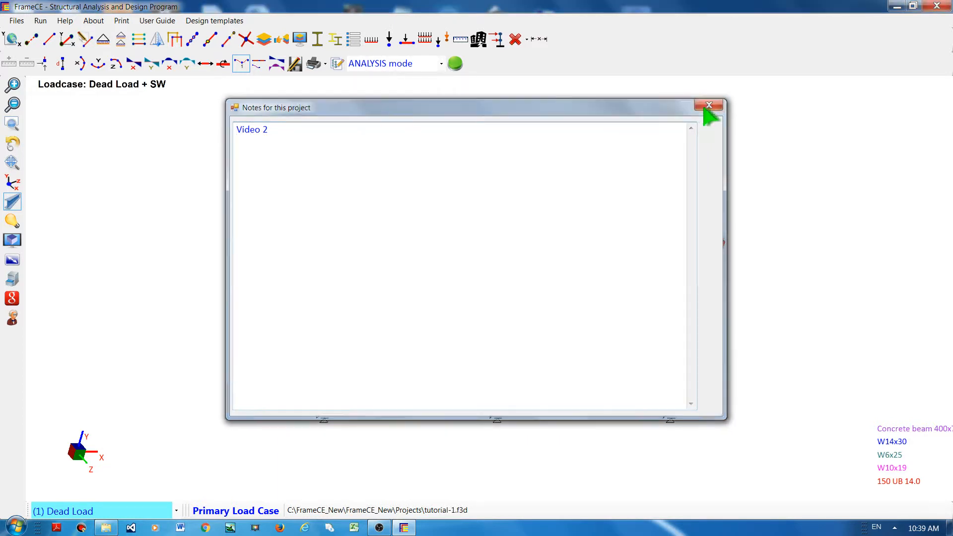
Step: Open the project's associated files and folders and add tutorial-1.f3d to the file list
{"action": "left_click", "coordinate": [11, 287]}
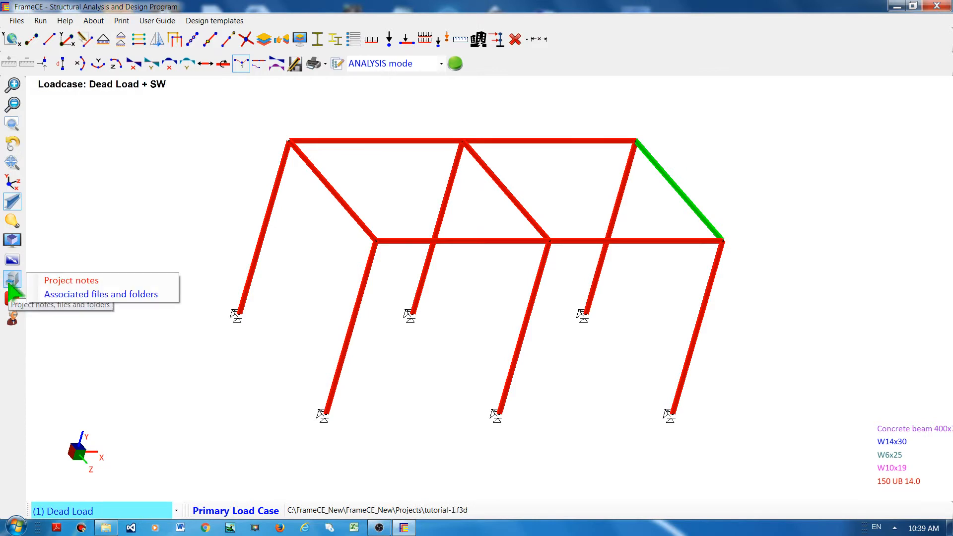
{"action": "left_click", "coordinate": [54, 293]}
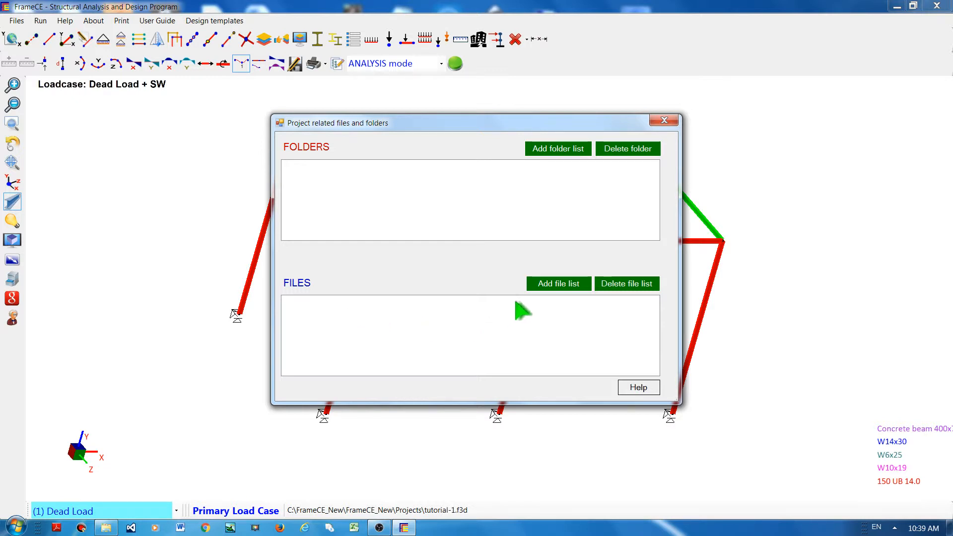
{"action": "left_click", "coordinate": [552, 290]}
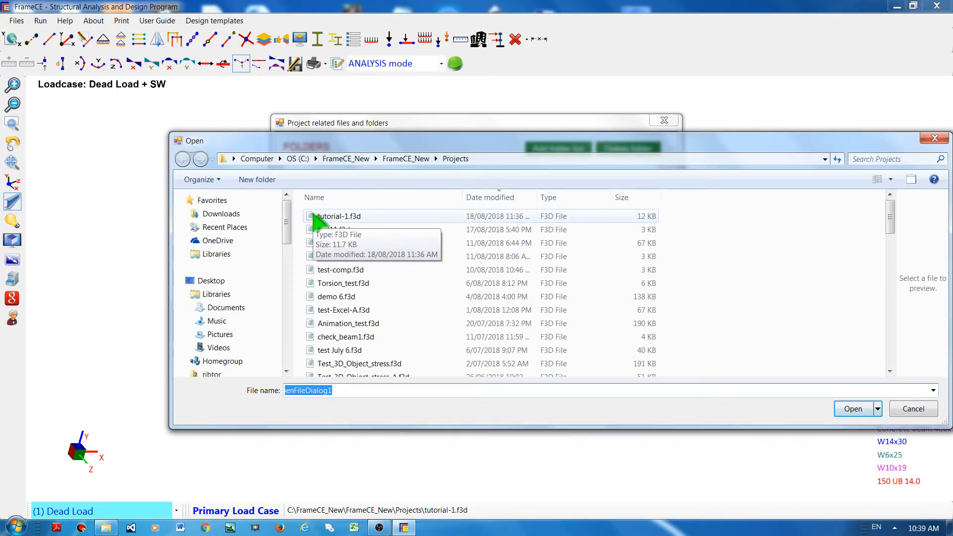
{"action": "double_click", "coordinate": [315, 218]}
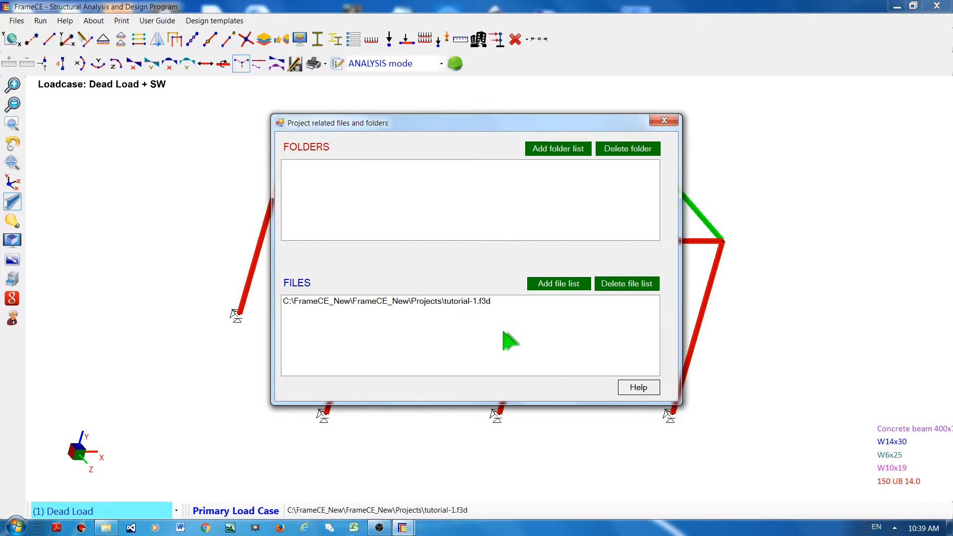
Step: Add the user's Videos folder to the associated folder list and close the dialog
{"action": "left_click", "coordinate": [555, 156]}
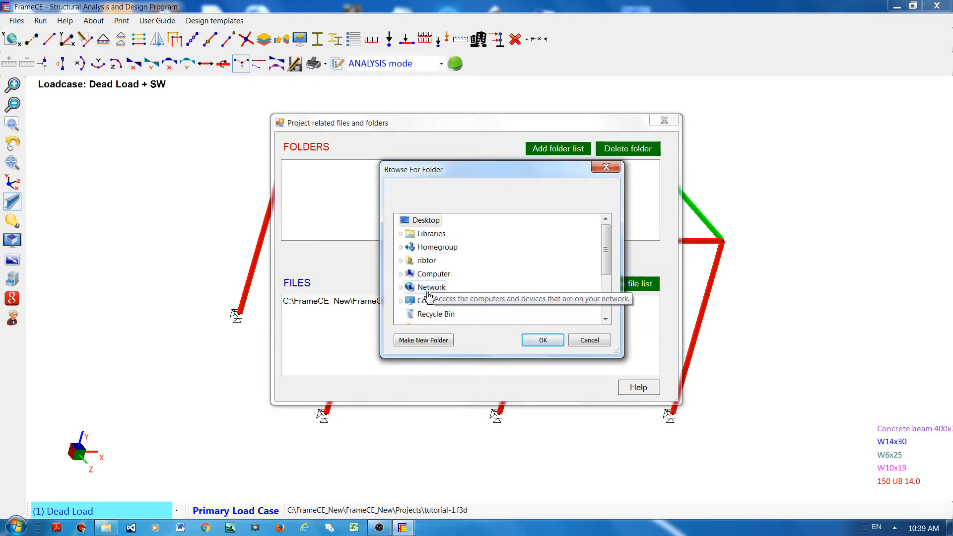
{"action": "left_click", "coordinate": [422, 262]}
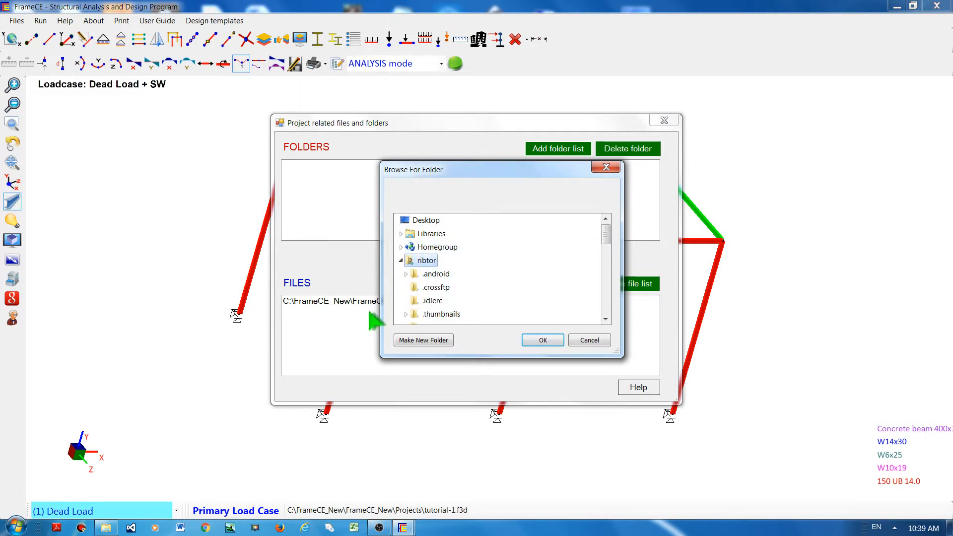
{"action": "left_click_drag", "start_coordinate": [606, 236], "coordinate": [608, 278]}
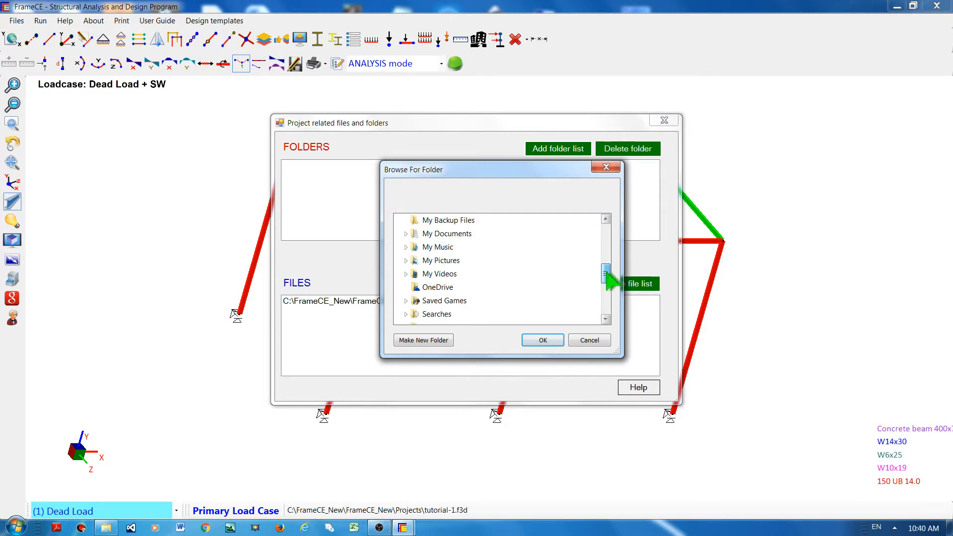
{"action": "left_click", "coordinate": [422, 274]}
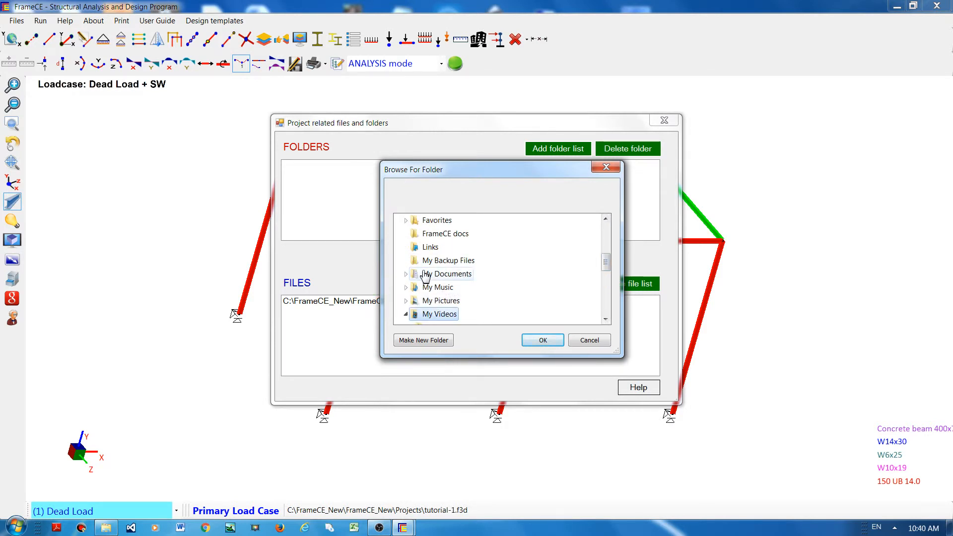
{"action": "left_click", "coordinate": [545, 334]}
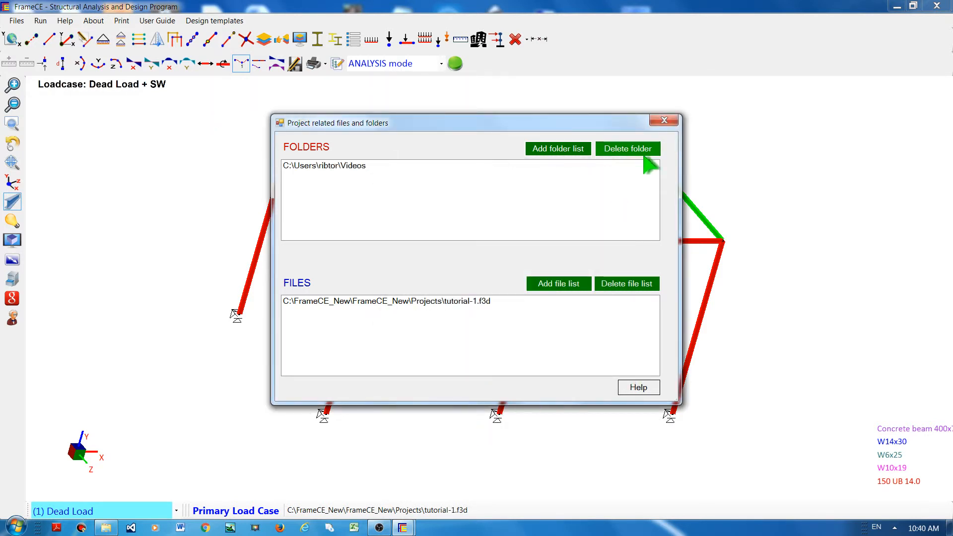
{"action": "left_click", "coordinate": [665, 121]}
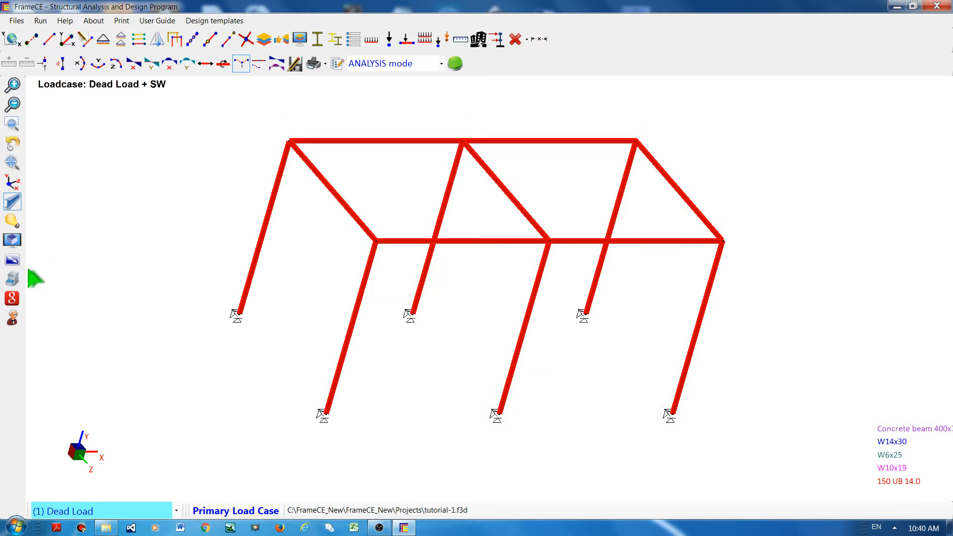
Step: Reopen the associated files and folders dialog to review the entries, then close it
{"action": "left_click", "coordinate": [12, 279]}
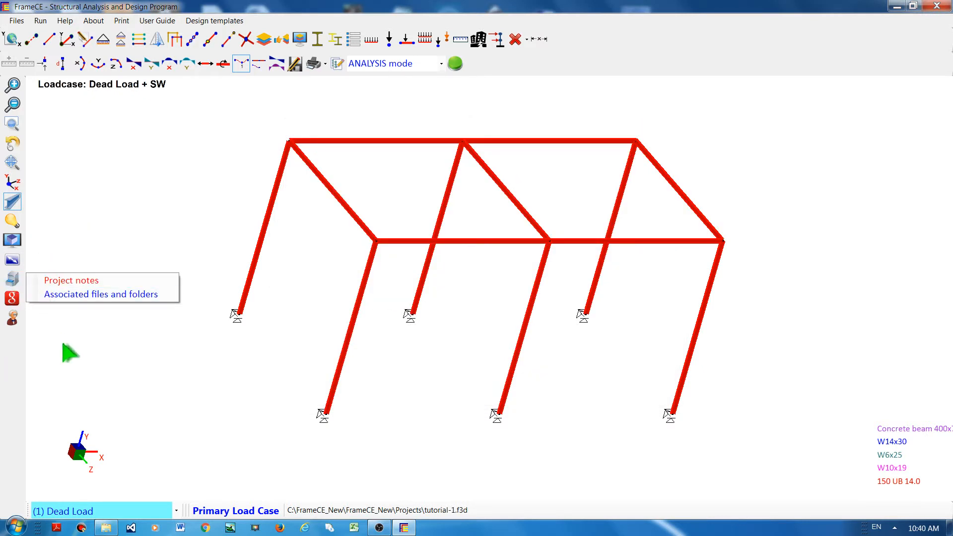
{"action": "left_click", "coordinate": [72, 297]}
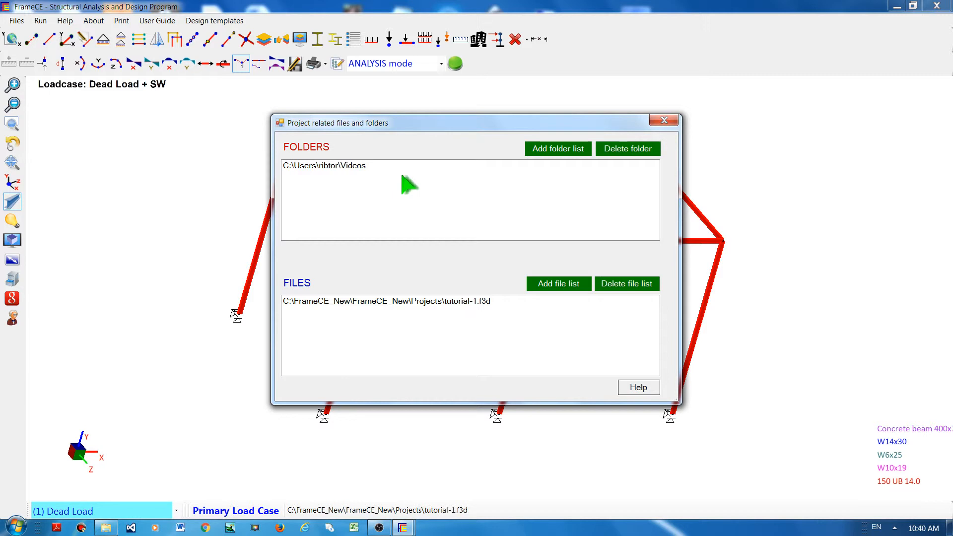
{"action": "left_click", "coordinate": [664, 121]}
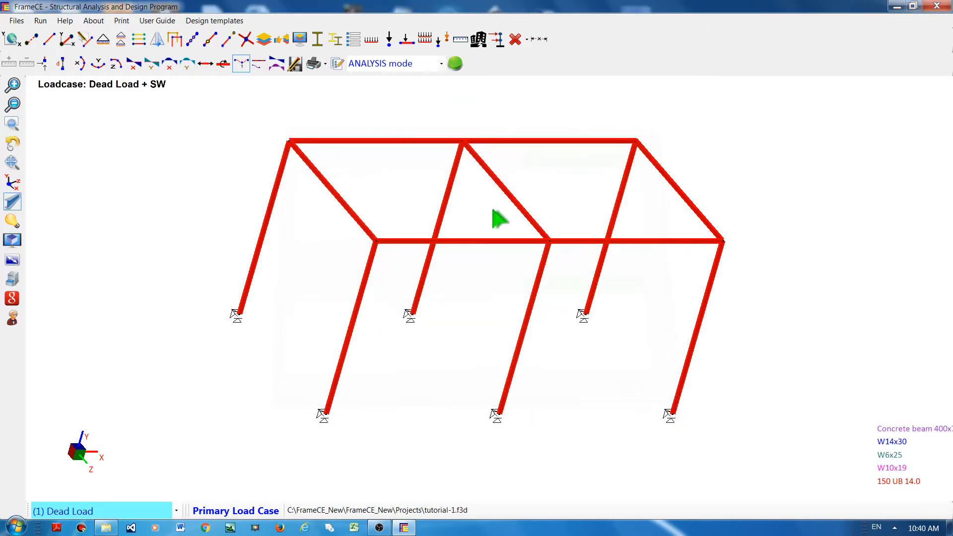
Step: Open the built-in browser, check the latest version on the FrameCE downloads page, and return to the model
{"action": "left_click", "coordinate": [11, 301]}
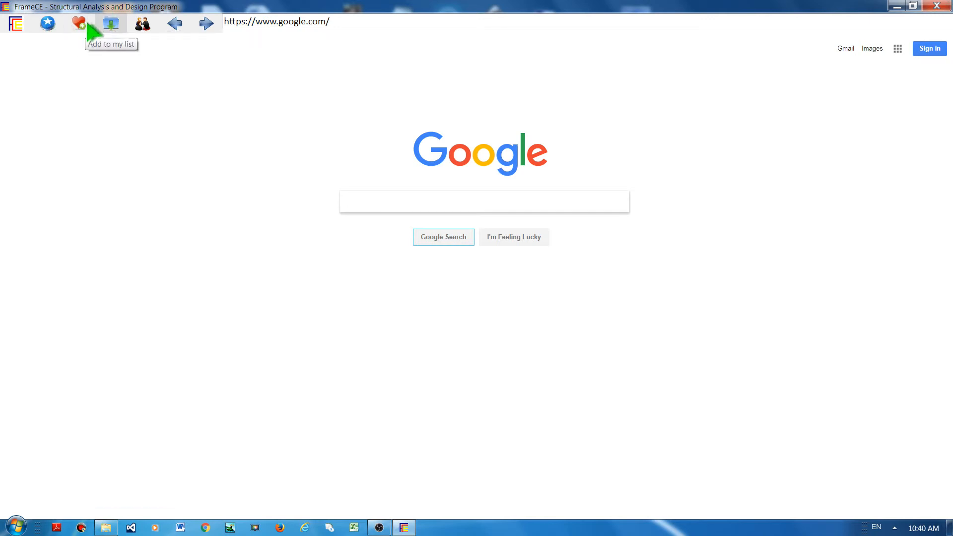
{"action": "left_click", "coordinate": [113, 25]}
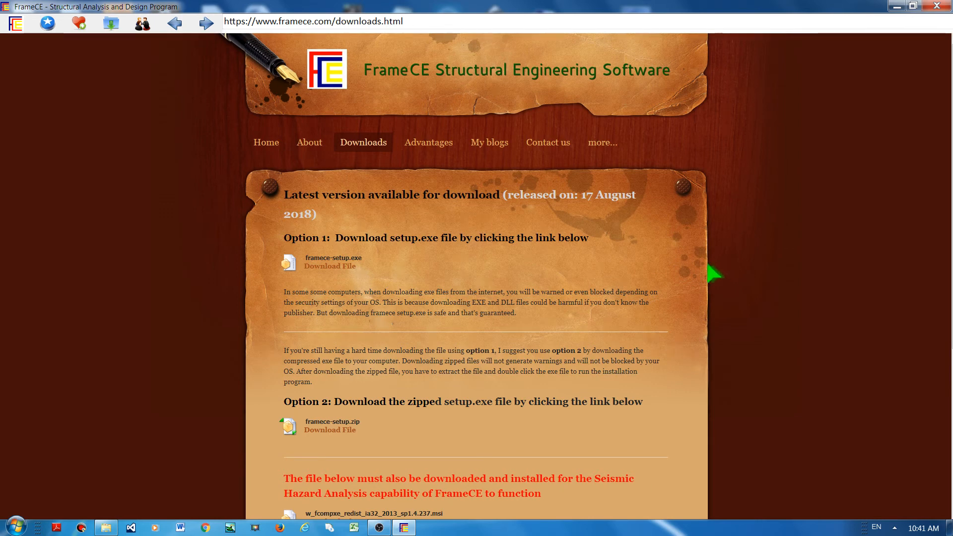
{"action": "left_click", "coordinate": [14, 25]}
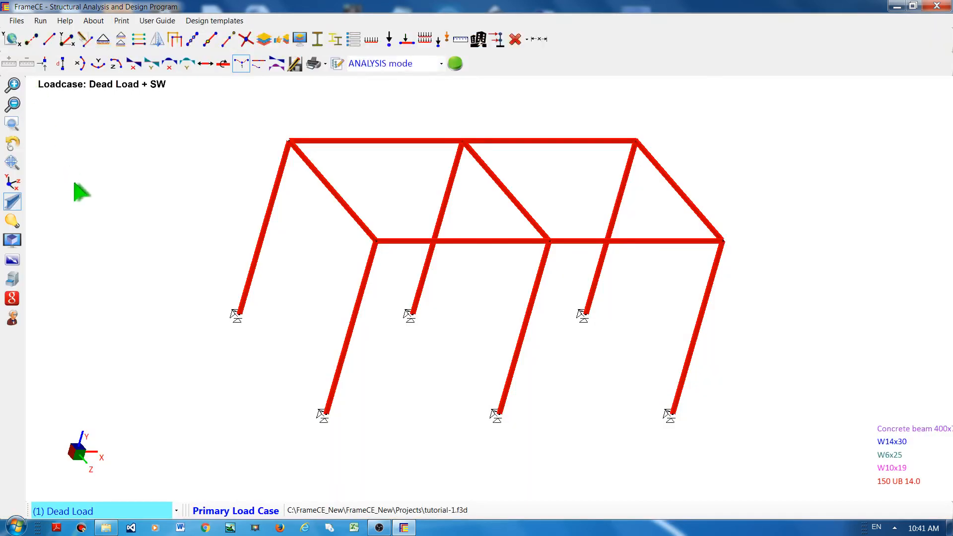
Step: Switch the program to Learner mode, then back to Expert mode
{"action": "left_click", "coordinate": [12, 317]}
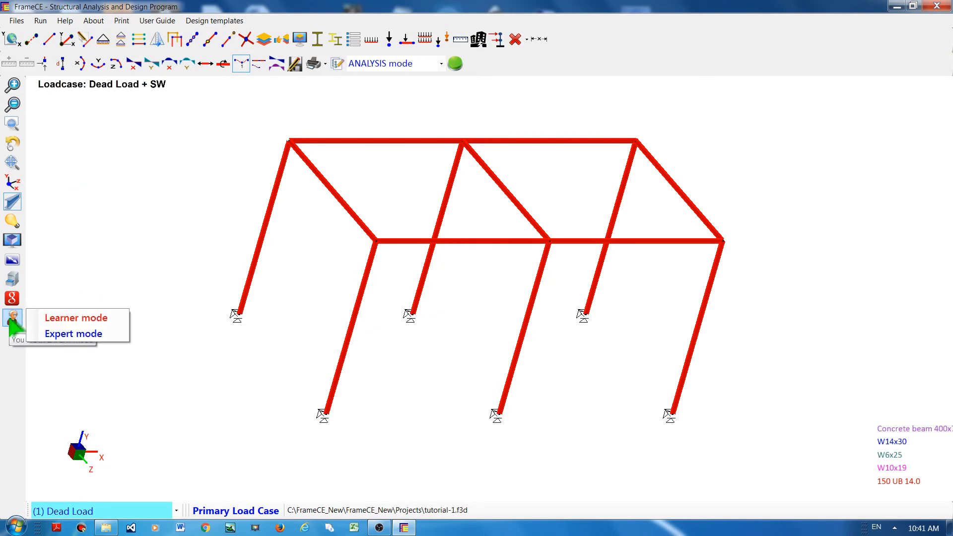
{"action": "left_click", "coordinate": [66, 322]}
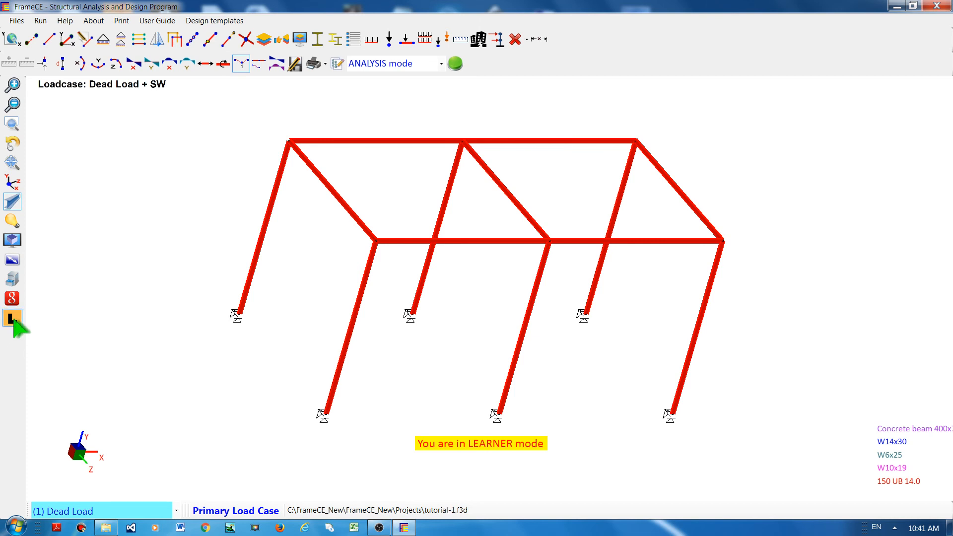
{"action": "left_click", "coordinate": [13, 319]}
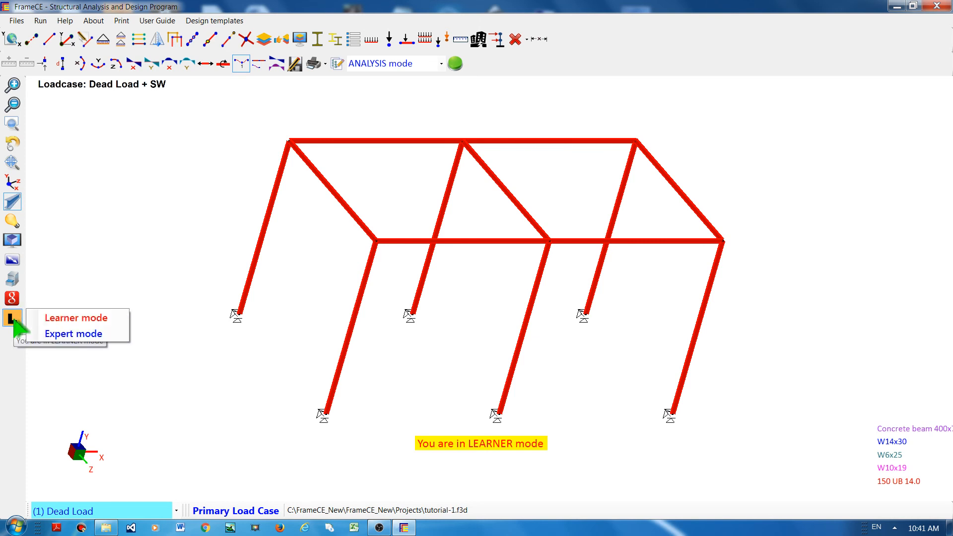
{"action": "left_click", "coordinate": [74, 335]}
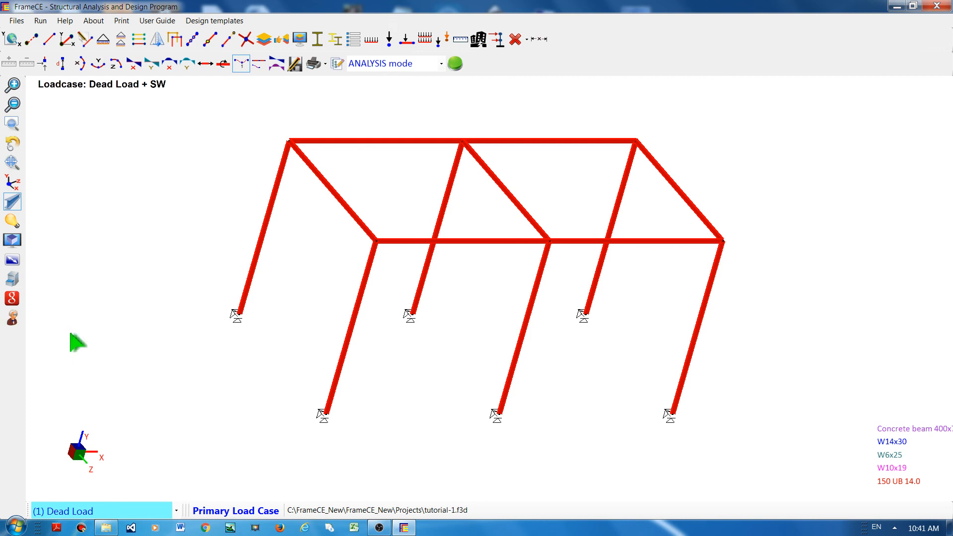